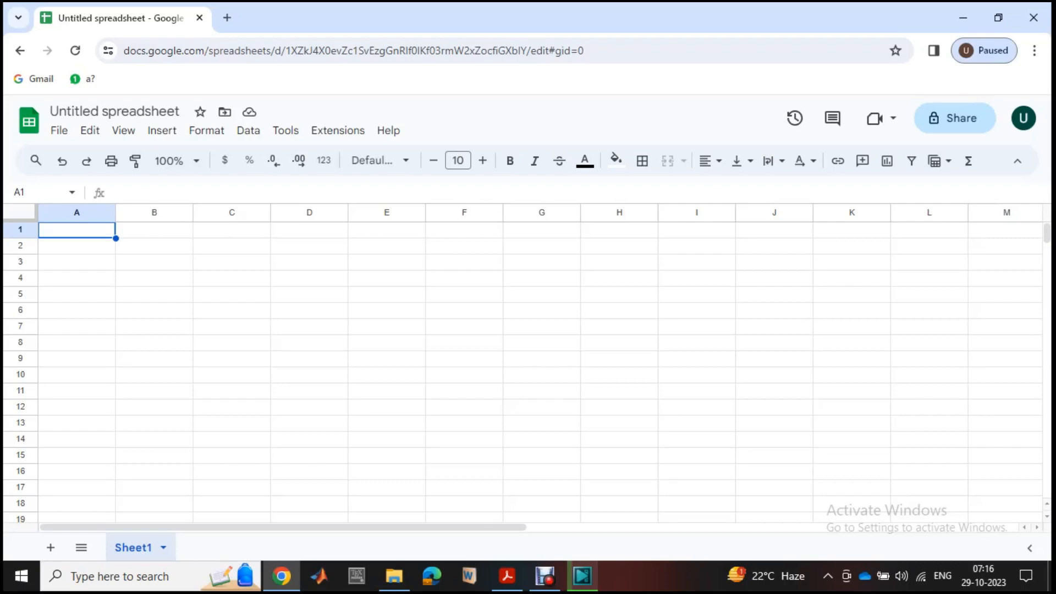
- Enter 1 and 2 in A1 and A2, and extend the series down column A to 14 in A14
{"action": "type", "text": "1"}
{"action": "key", "text": "Return"}
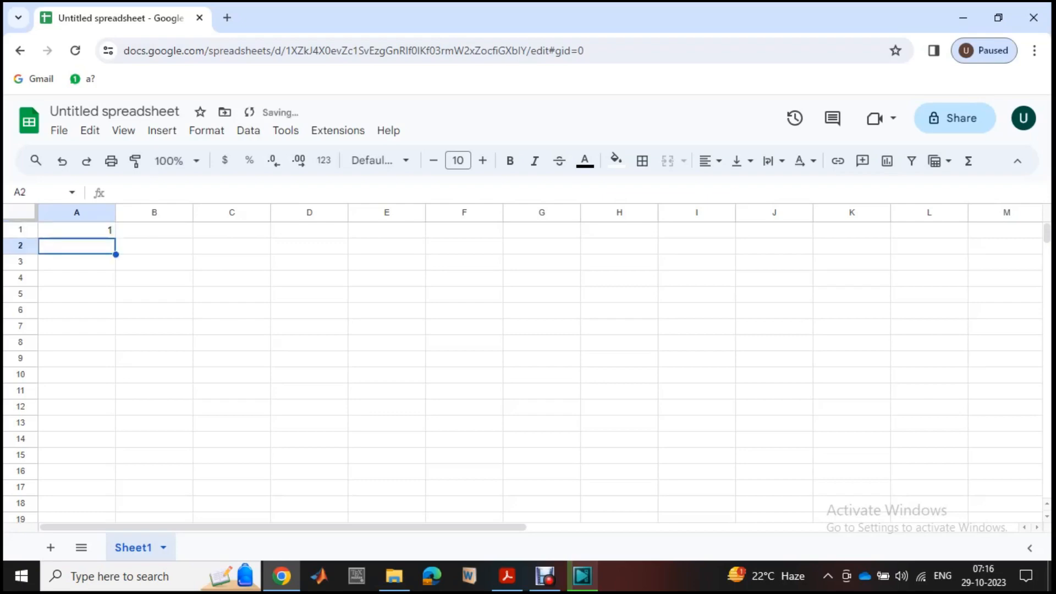
{"action": "type", "text": "2"}
{"action": "key", "text": "Return"}
{"action": "key", "text": "Return"}
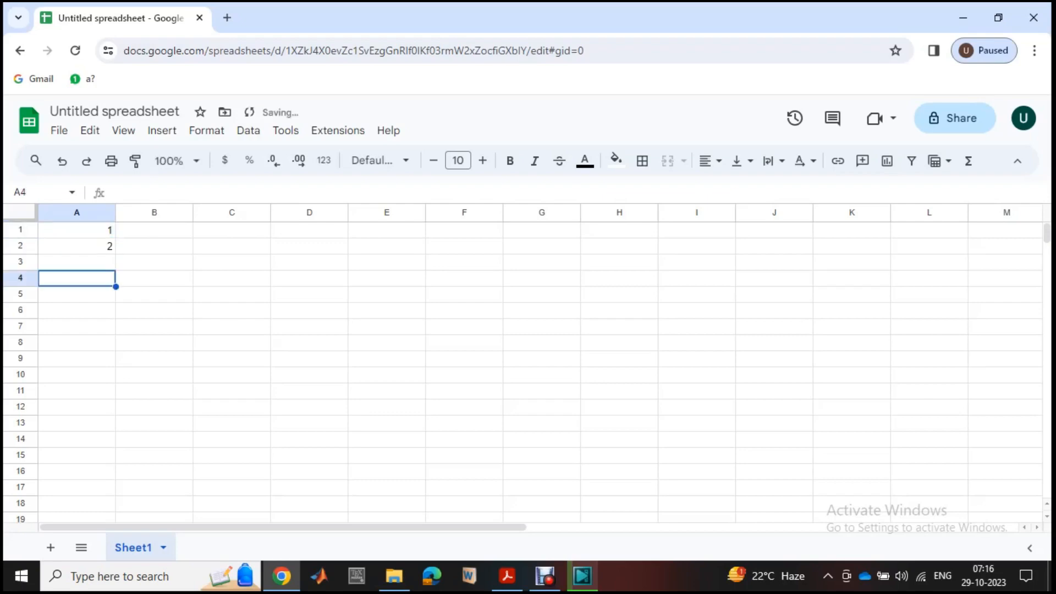
{"action": "left_click_drag", "start_coordinate": [76, 230], "coordinate": [113, 444]}
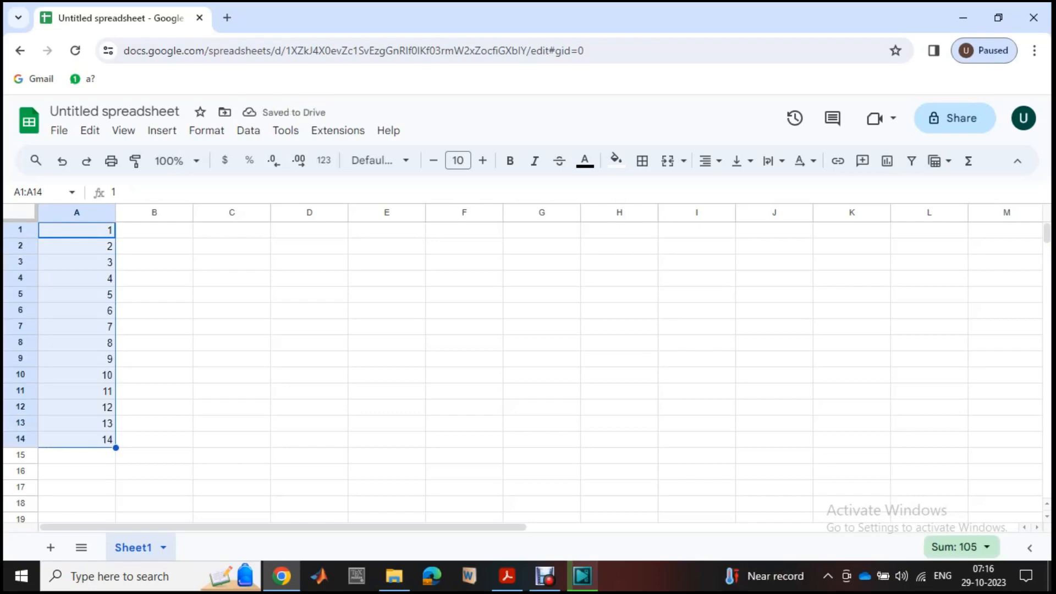
{"action": "scroll", "coordinate": [528, 363], "scroll_direction": "down", "scroll_amount": 3}
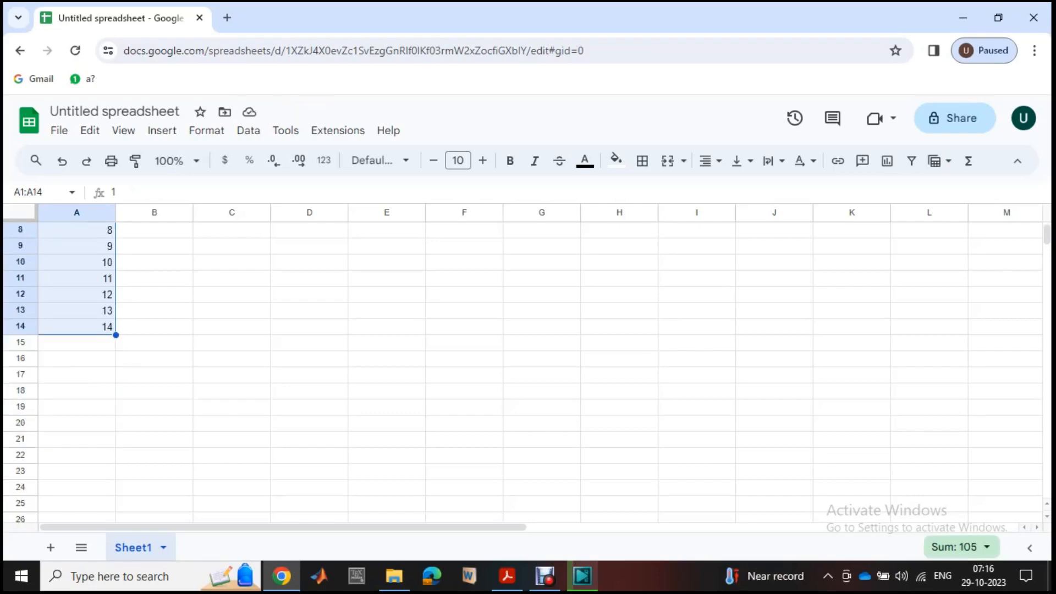
{"action": "scroll", "coordinate": [528, 363], "scroll_direction": "down", "scroll_amount": 4}
{"action": "scroll", "coordinate": [528, 363], "scroll_direction": "down", "scroll_amount": 3}
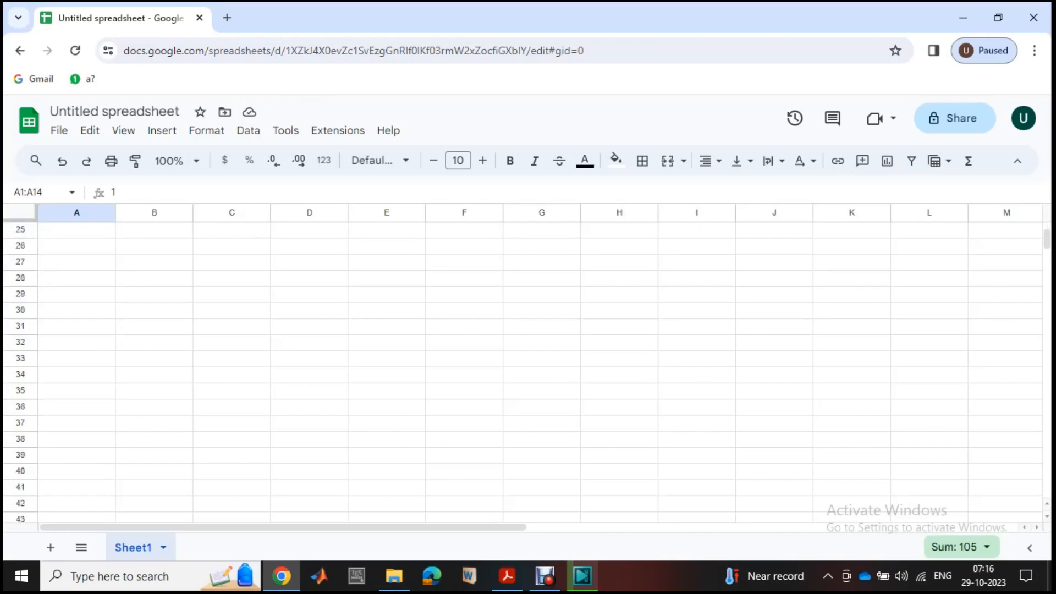
{"action": "scroll", "coordinate": [528, 363], "scroll_direction": "up", "scroll_amount": 10}
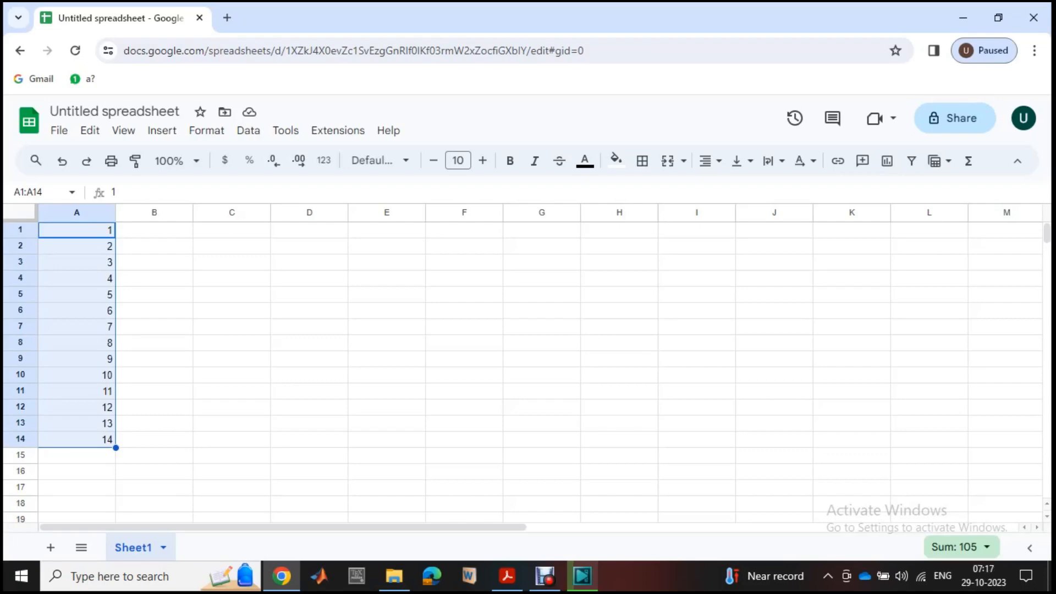
{"action": "left_click", "coordinate": [154, 295]}
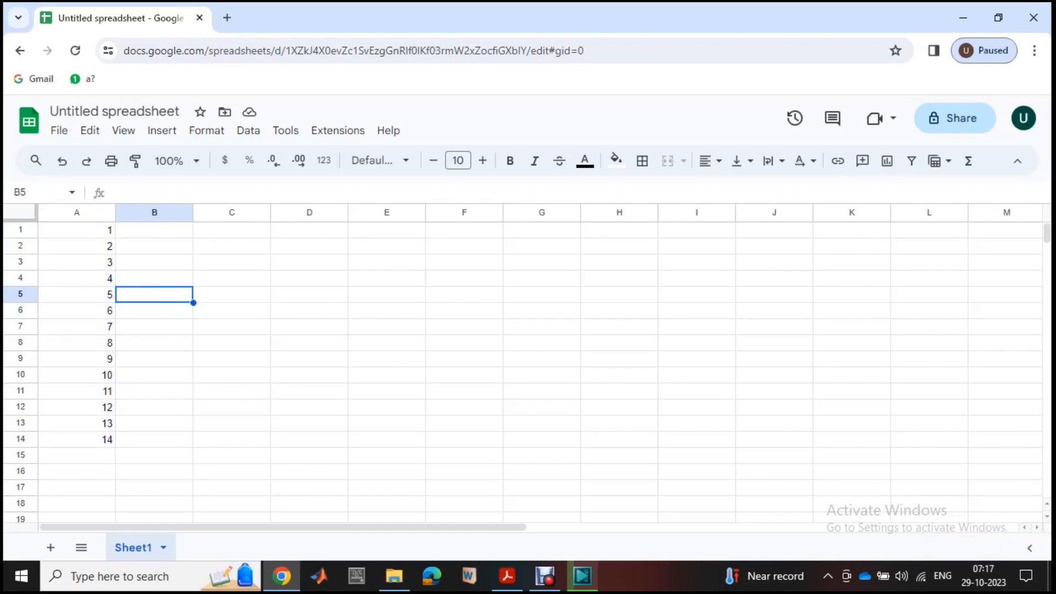
- Clear the contents of the range A1:B14
{"action": "left_click", "coordinate": [77, 229]}
{"action": "left_click_drag", "start_coordinate": [77, 229], "coordinate": [132, 440]}
{"action": "key", "text": "Delete"}
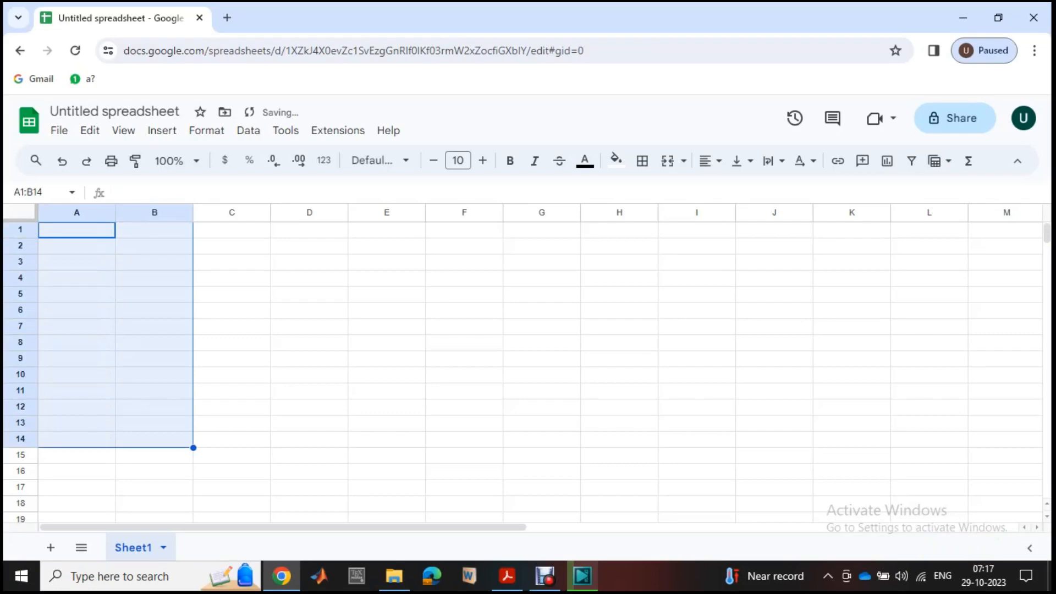
{"action": "left_click", "coordinate": [232, 326]}
- Enter the formula =sequence(10) in A1 to generate the numbers 1 to 10 down column A
{"action": "double_click", "coordinate": [77, 230]}
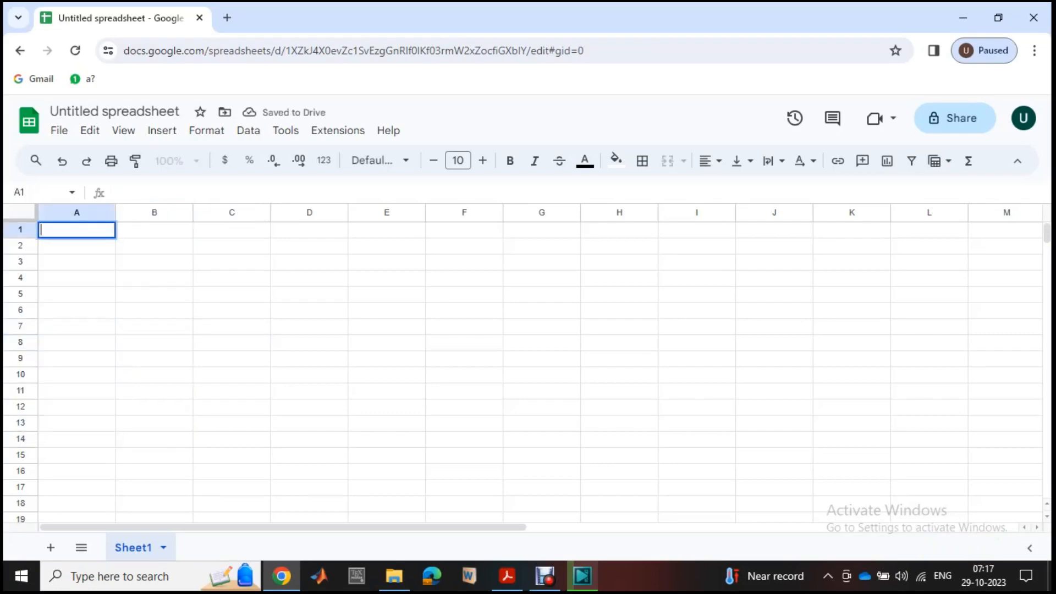
{"action": "type", "text": "=se"}
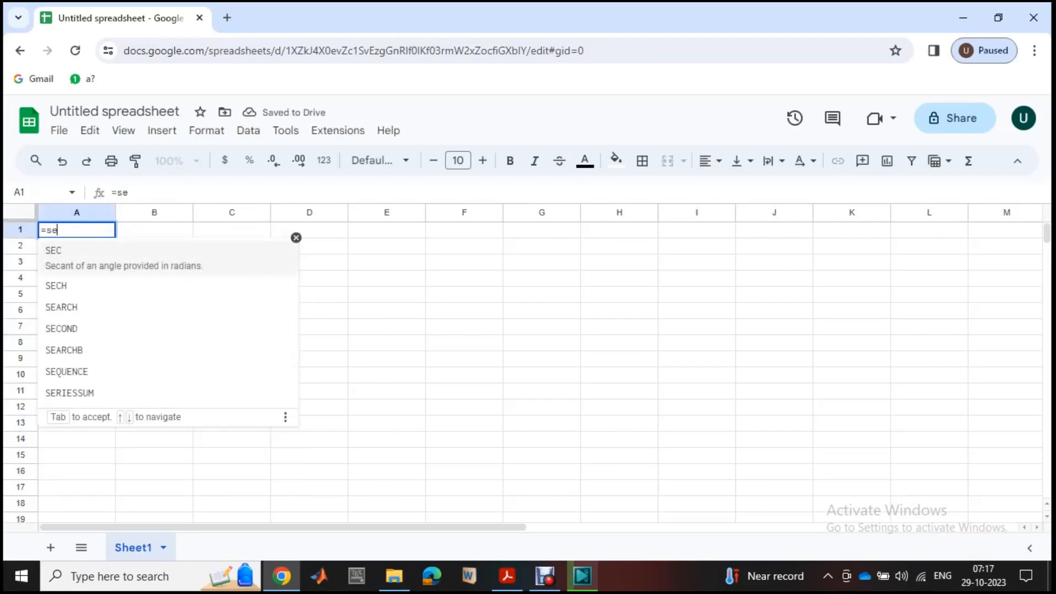
{"action": "type", "text": "quence"}
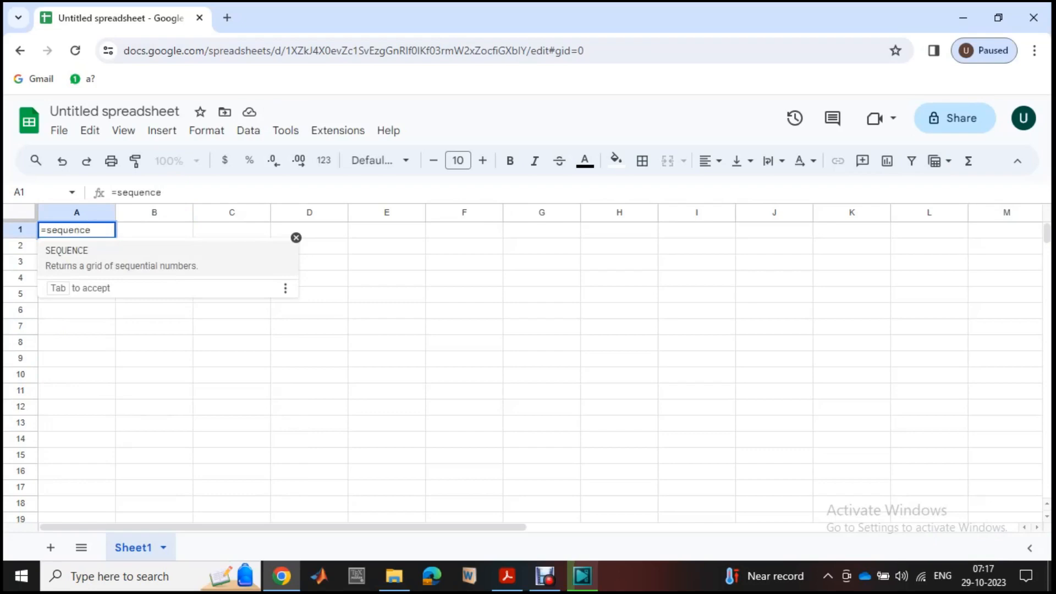
{"action": "type", "text": "("}
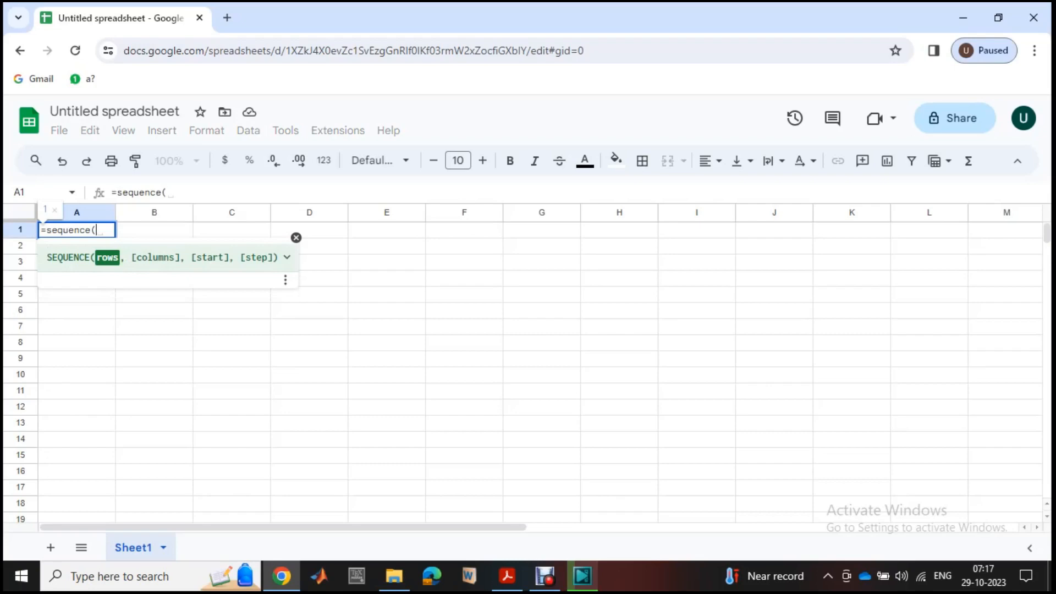
{"action": "type", "text": "10"}
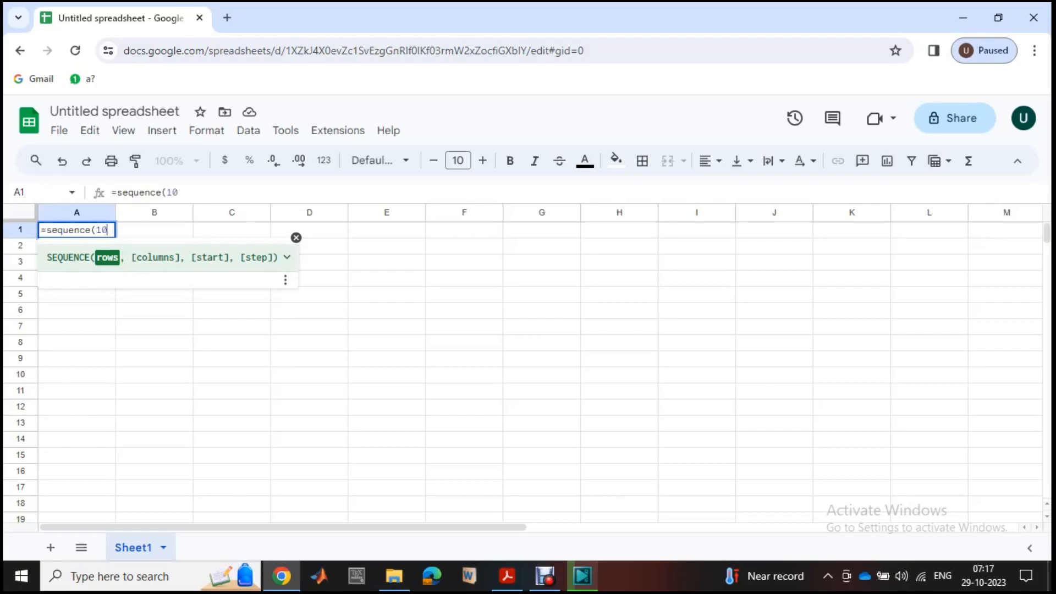
{"action": "type", "text": ")"}
{"action": "key", "text": "Return"}
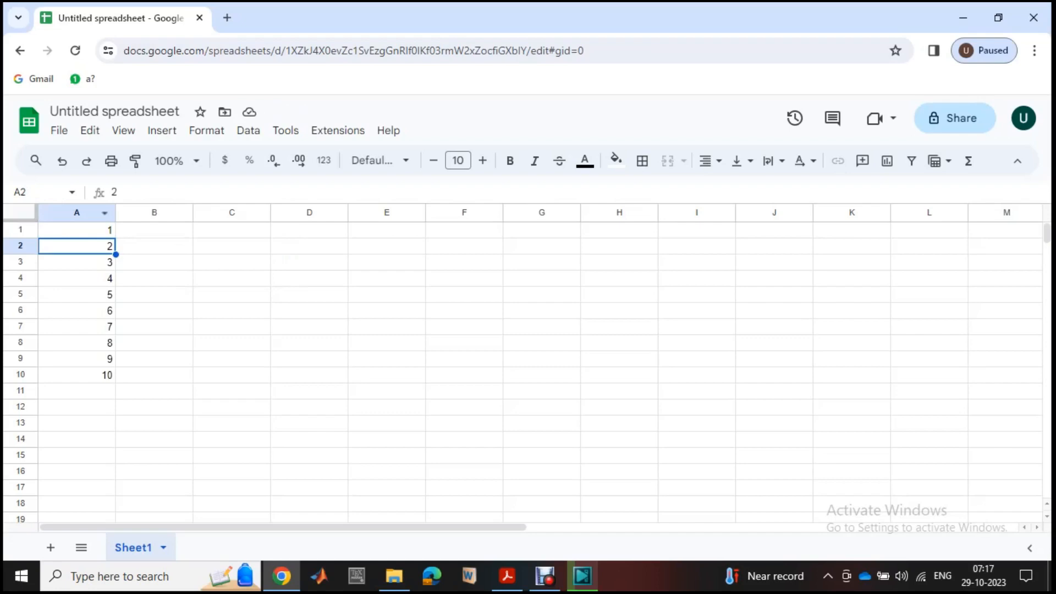
{"action": "double_click", "coordinate": [77, 230]}
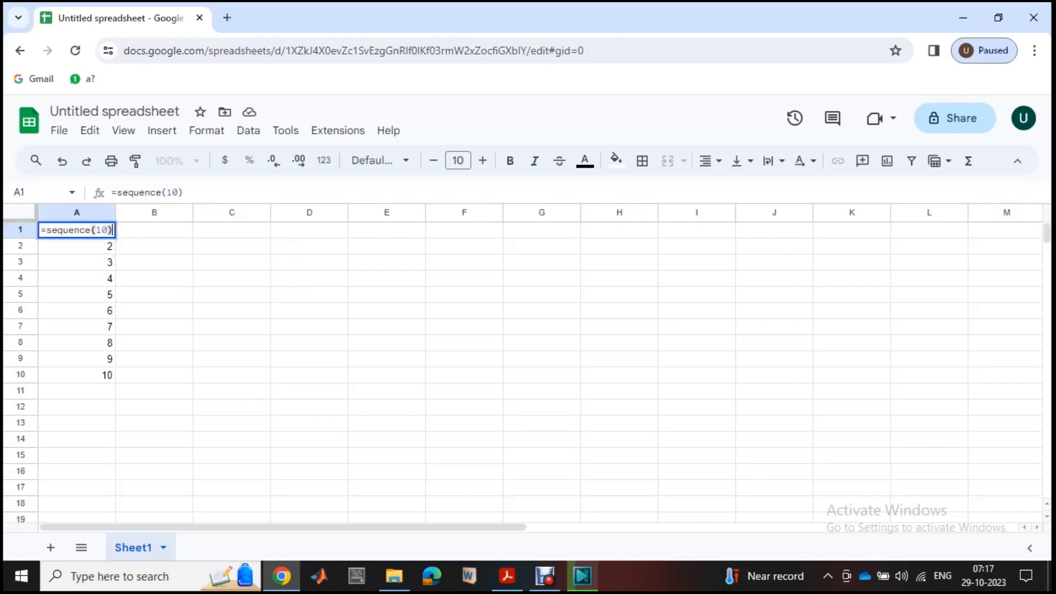
- Enter the formula =sequence(100) in B1 to generate the numbers 1 to 100 down column B
{"action": "double_click", "coordinate": [155, 230]}
{"action": "type", "text": "="}
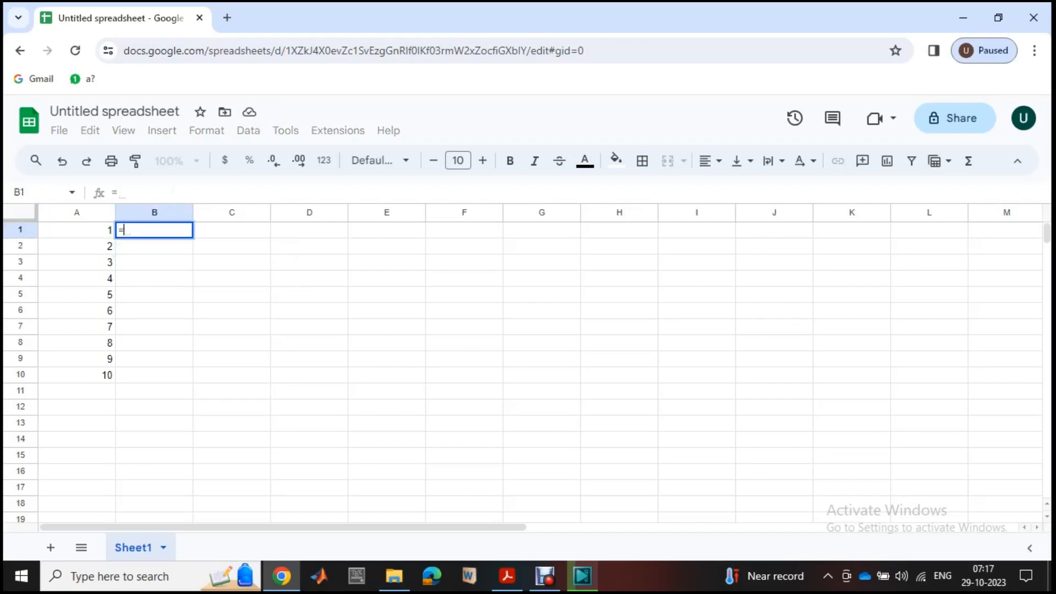
{"action": "type", "text": "sequ"}
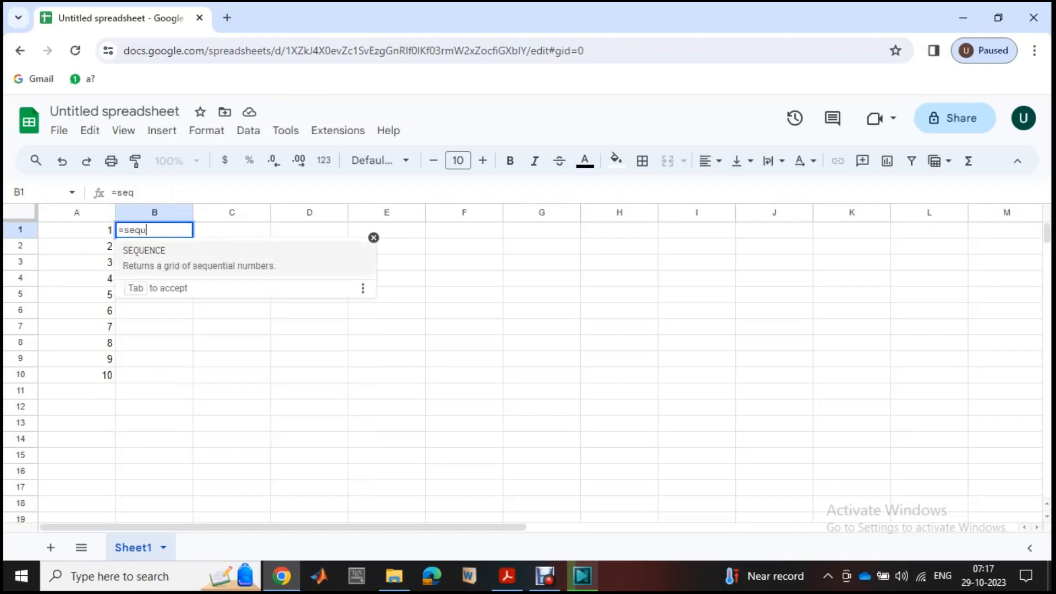
{"action": "type", "text": "ence(100"}
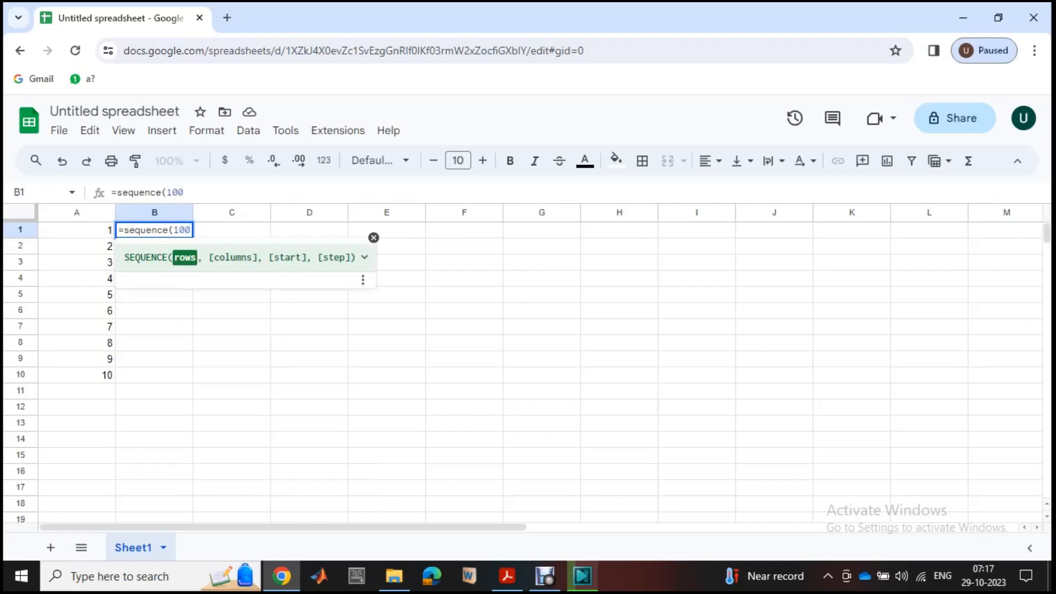
{"action": "type", "text": ")"}
{"action": "key", "text": "Return"}
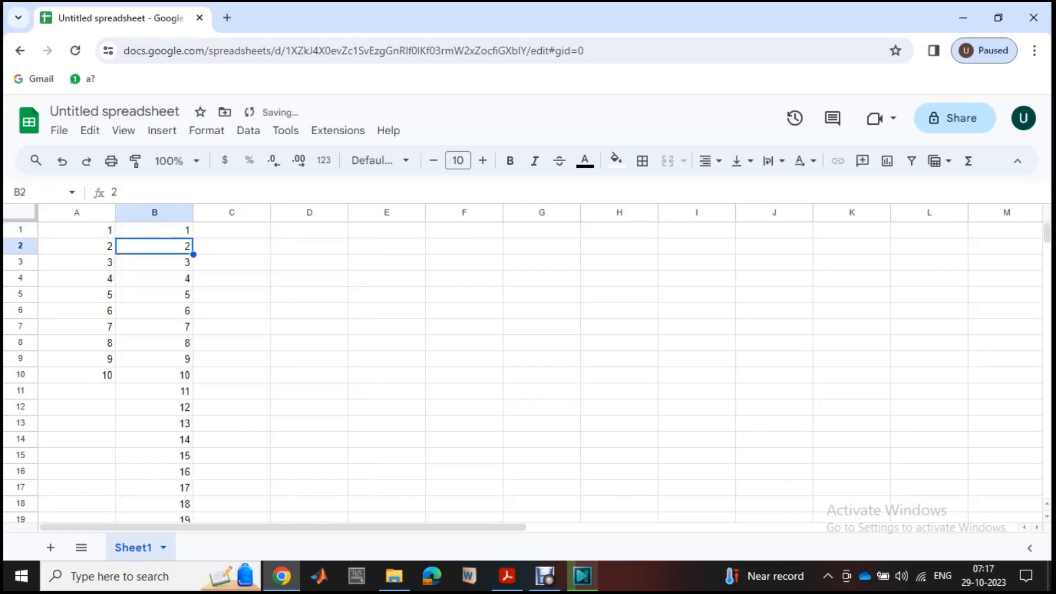
- Enter the formula =sequence(999) in C1 to generate the numbers 1 to 999 down column C
{"action": "scroll", "coordinate": [522, 368], "scroll_direction": "down", "scroll_amount": 18}
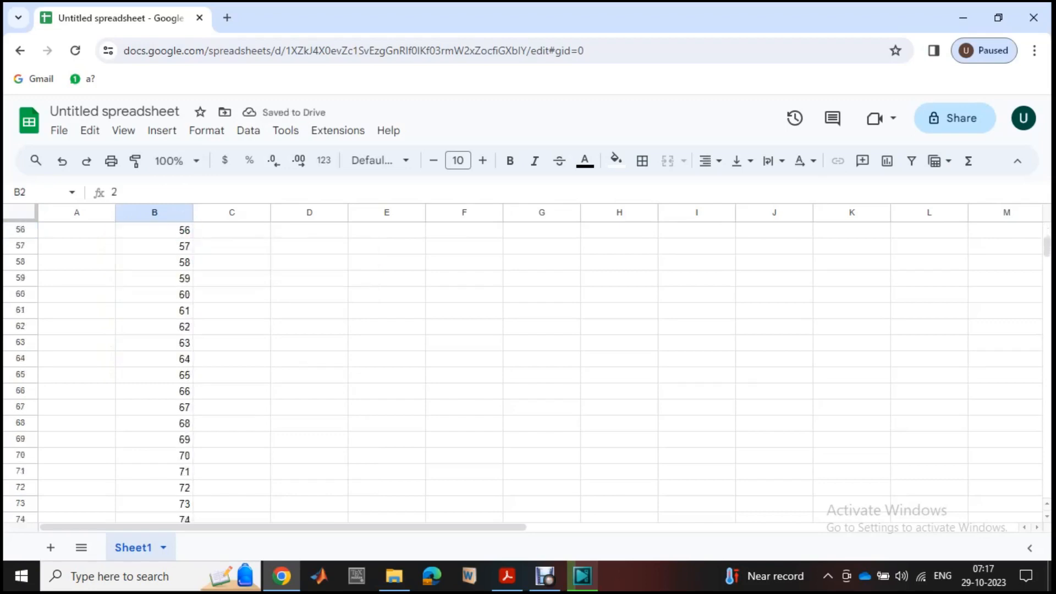
{"action": "scroll", "coordinate": [522, 368], "scroll_direction": "down", "scroll_amount": 13}
{"action": "scroll", "coordinate": [522, 369], "scroll_direction": "up", "scroll_amount": 17}
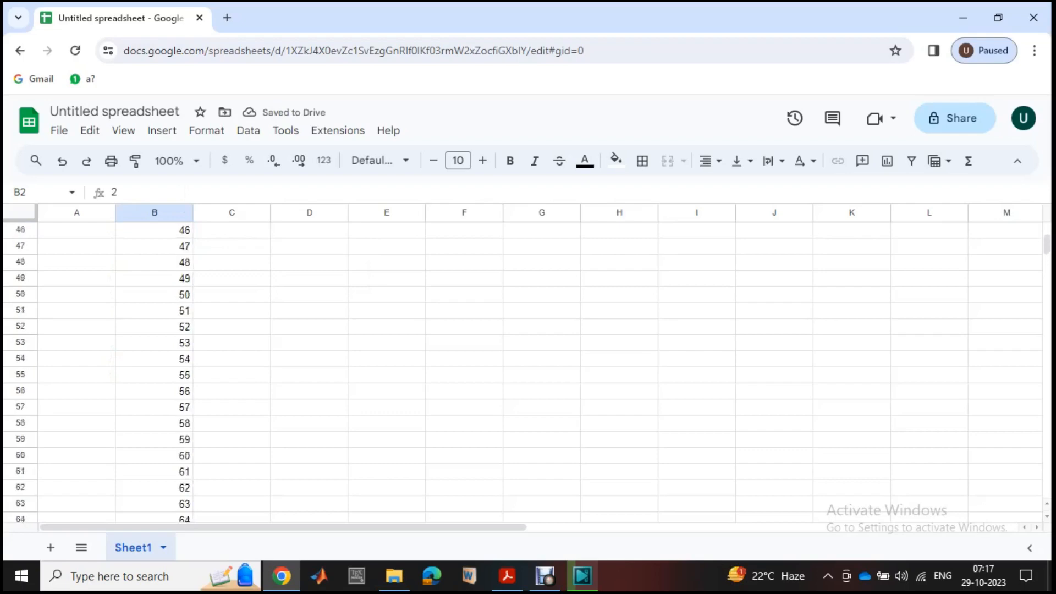
{"action": "scroll", "coordinate": [522, 369], "scroll_direction": "up", "scroll_amount": 15}
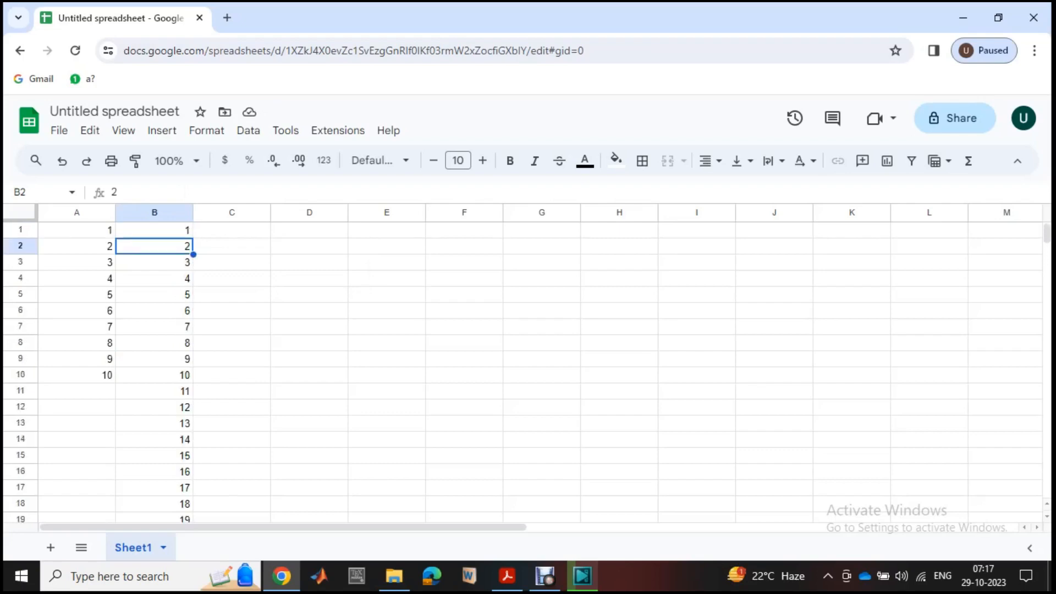
{"action": "double_click", "coordinate": [231, 230]}
{"action": "type", "text": "=se"}
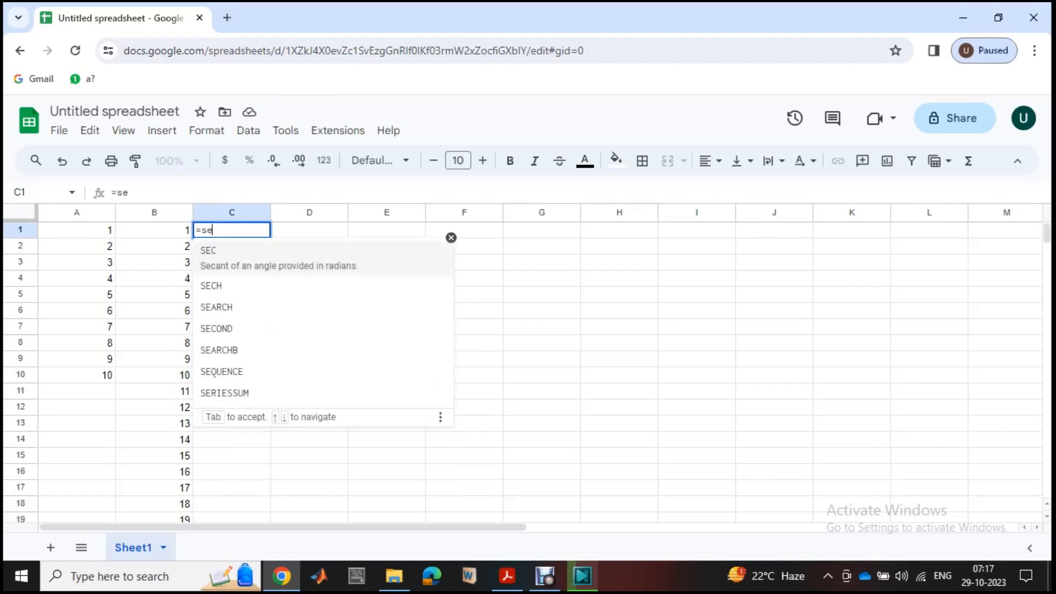
{"action": "type", "text": "quence"}
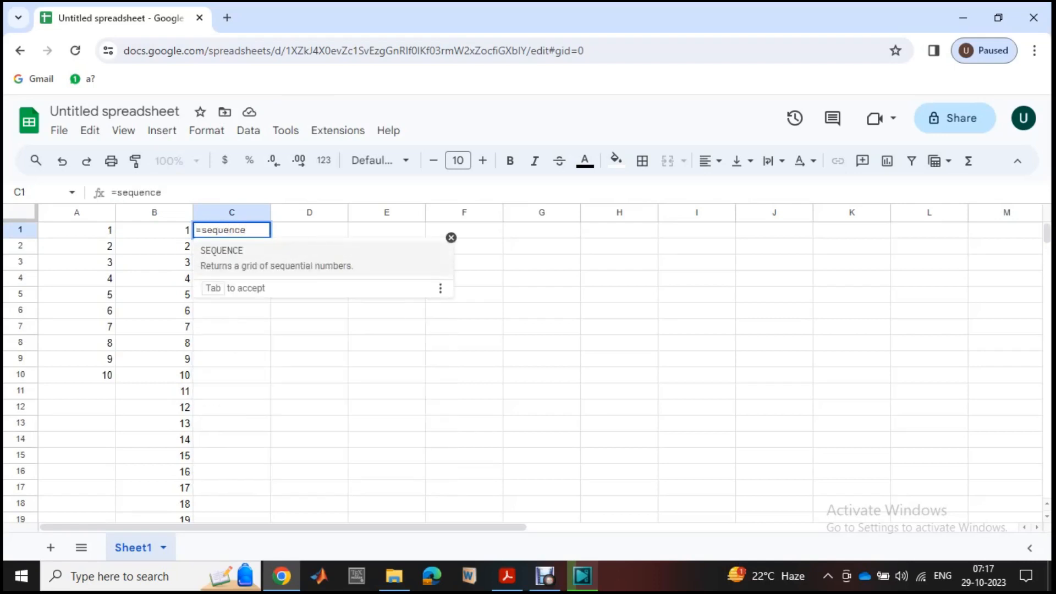
{"action": "type", "text": "(99"}
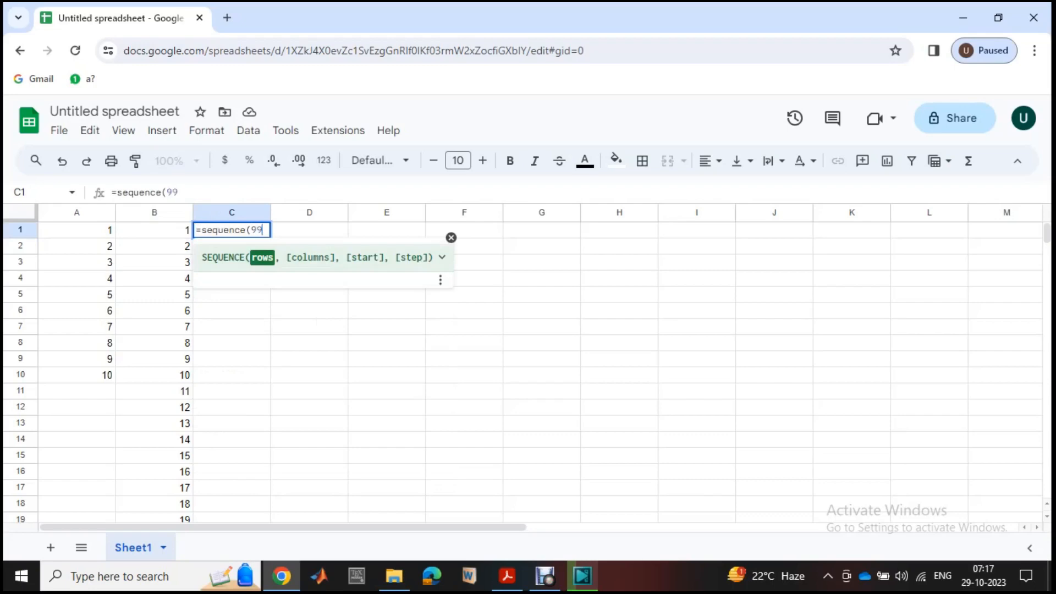
{"action": "type", "text": "9)"}
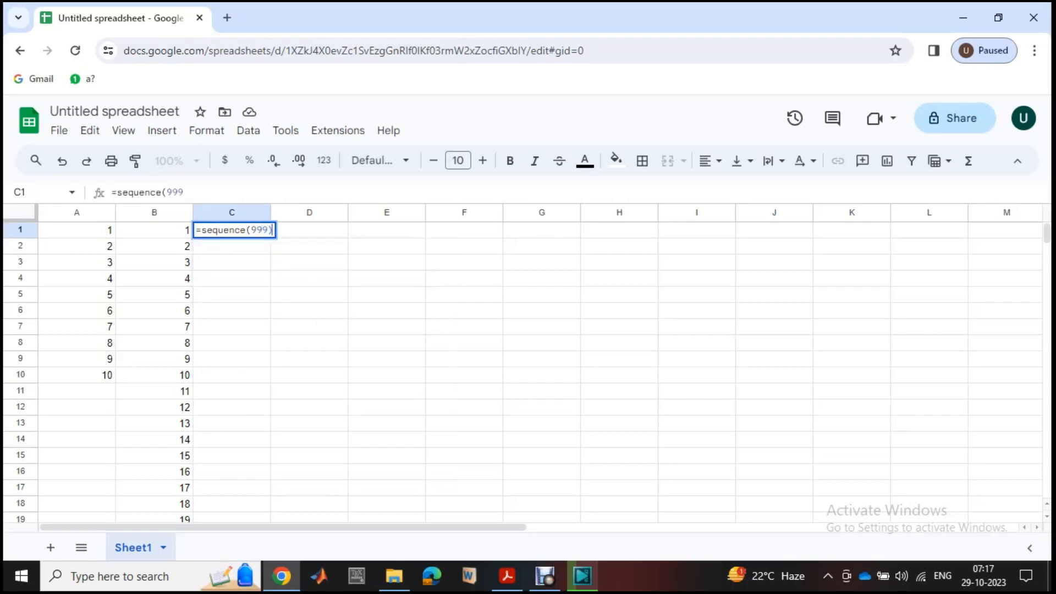
{"action": "key", "text": "Return"}
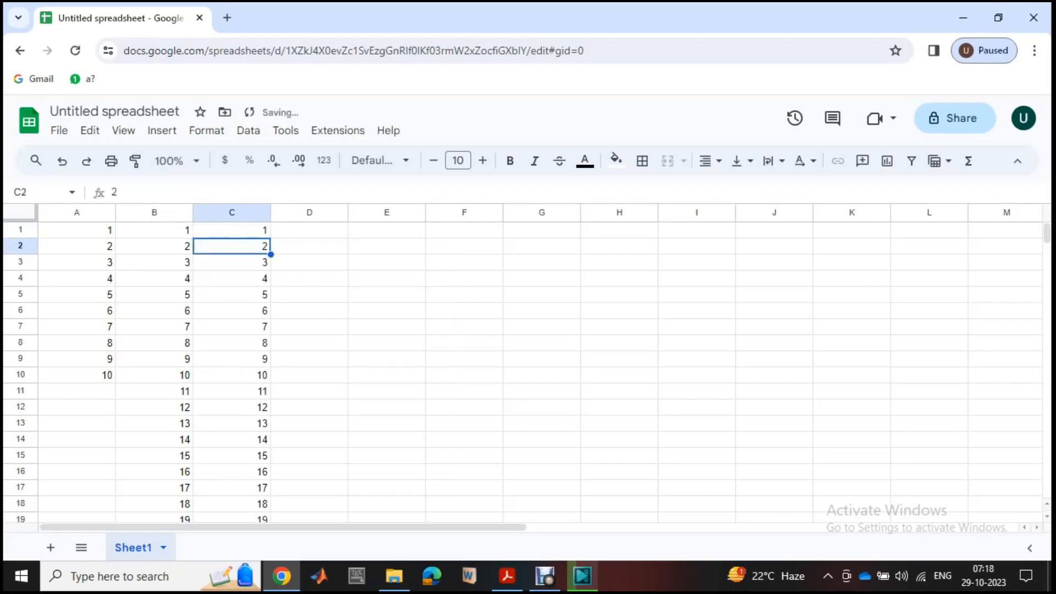
- Examine the generated numbers down column C beyond the end of the column B sequence
{"action": "scroll", "coordinate": [528, 374], "scroll_direction": "down", "scroll_amount": 10}
{"action": "scroll", "coordinate": [528, 374], "scroll_direction": "down", "scroll_amount": 11}
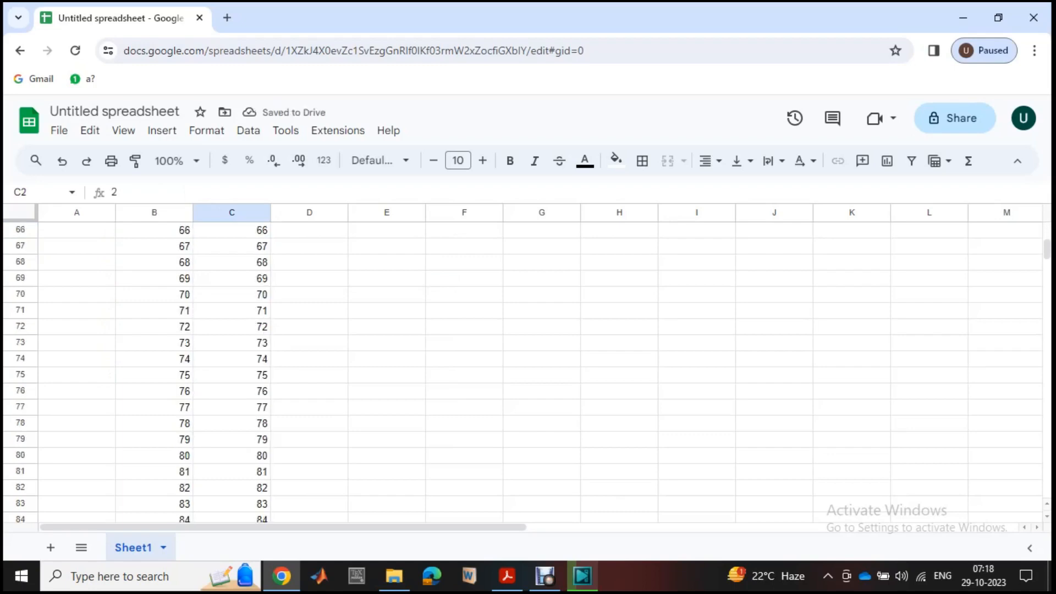
{"action": "scroll", "coordinate": [528, 374], "scroll_direction": "up", "scroll_amount": 20}
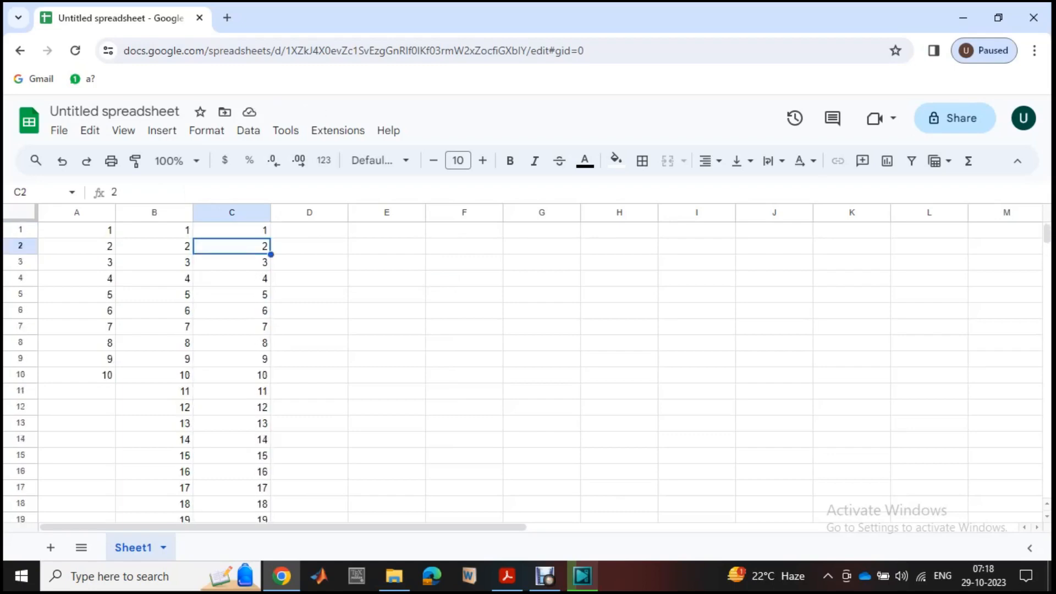
{"action": "scroll", "coordinate": [528, 374], "scroll_direction": "down", "scroll_amount": 3}
{"action": "scroll", "coordinate": [528, 374], "scroll_direction": "up", "scroll_amount": 3}
{"action": "scroll", "coordinate": [528, 374], "scroll_direction": "down", "scroll_amount": 6}
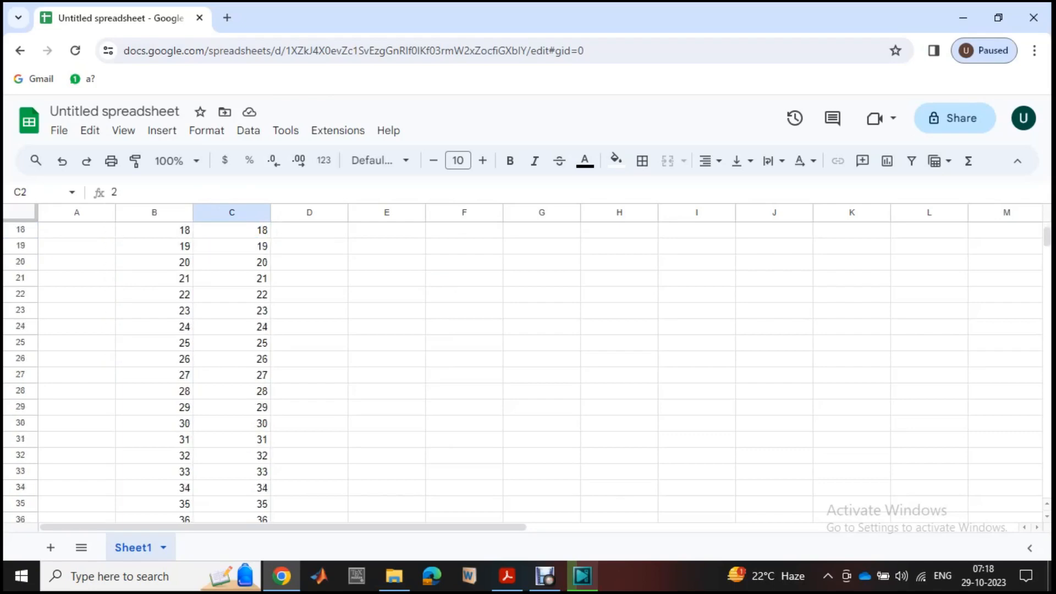
{"action": "scroll", "coordinate": [528, 374], "scroll_direction": "down", "scroll_amount": 20}
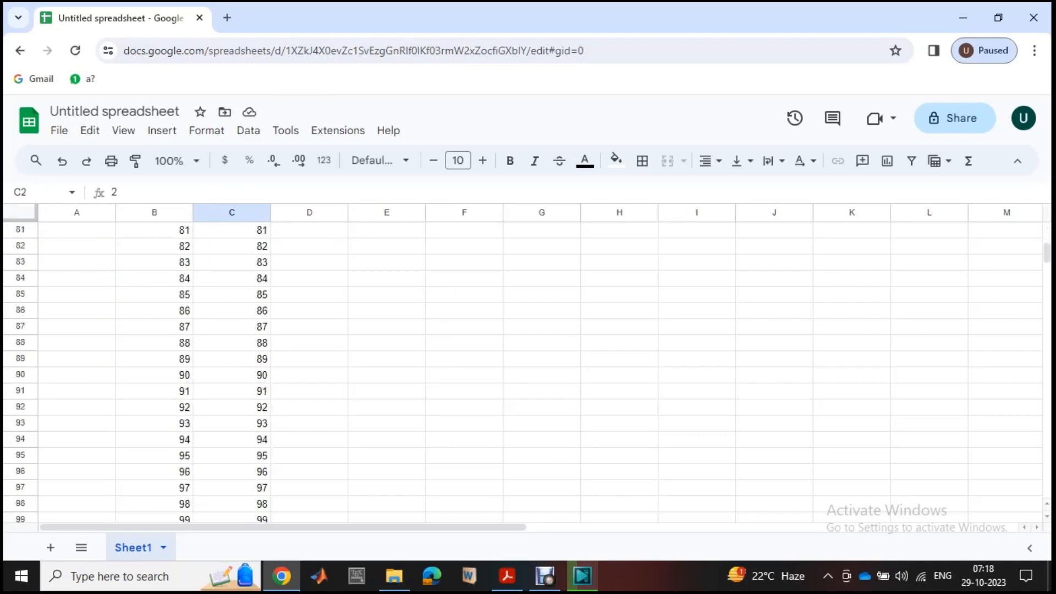
{"action": "scroll", "coordinate": [528, 374], "scroll_direction": "down", "scroll_amount": 20}
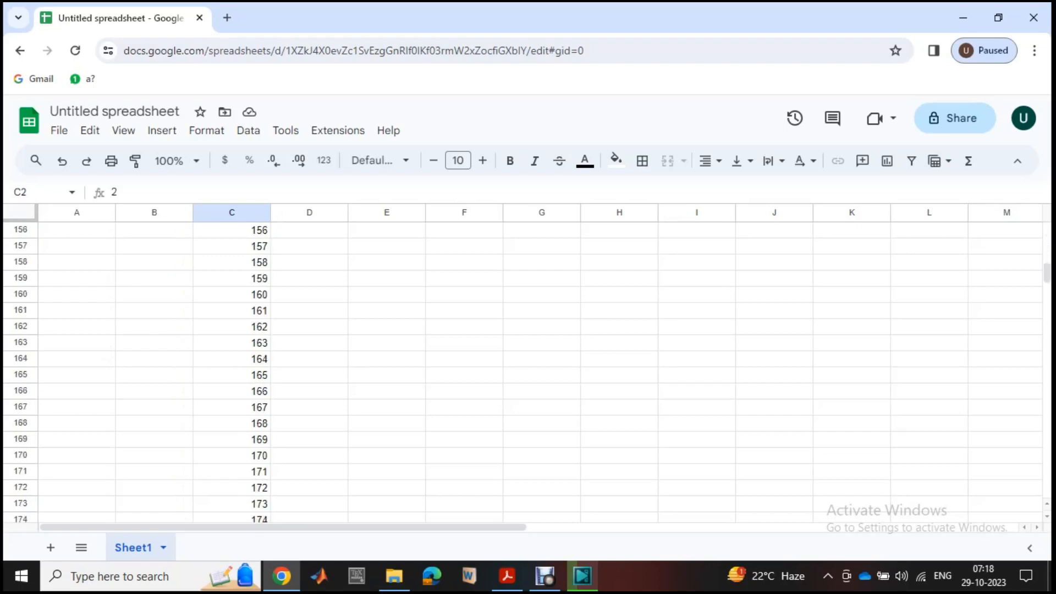
{"action": "scroll", "coordinate": [528, 374], "scroll_direction": "down", "scroll_amount": 20}
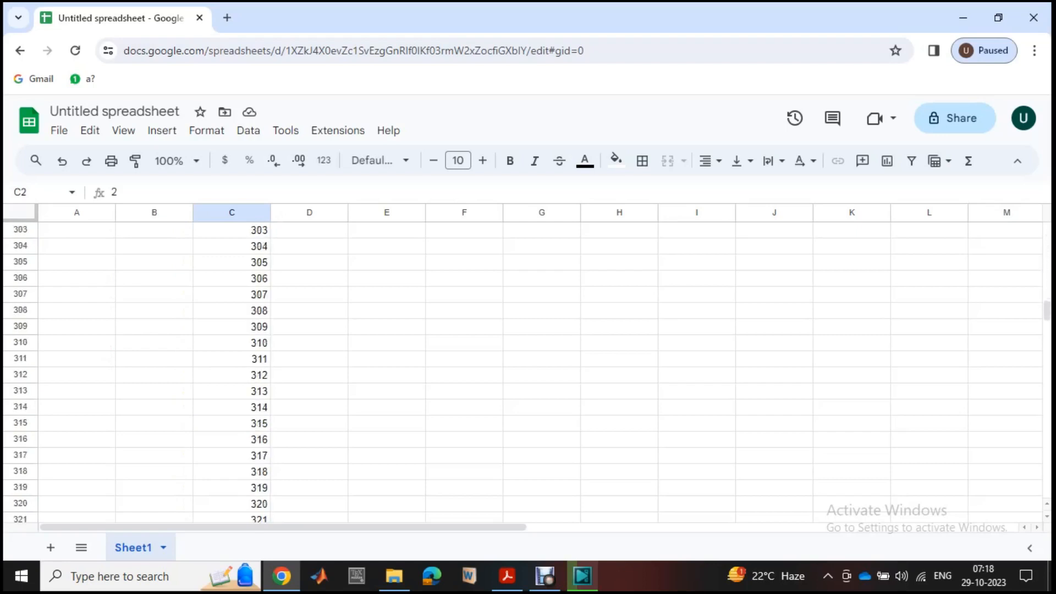
{"action": "scroll", "coordinate": [528, 374], "scroll_direction": "down", "scroll_amount": 18}
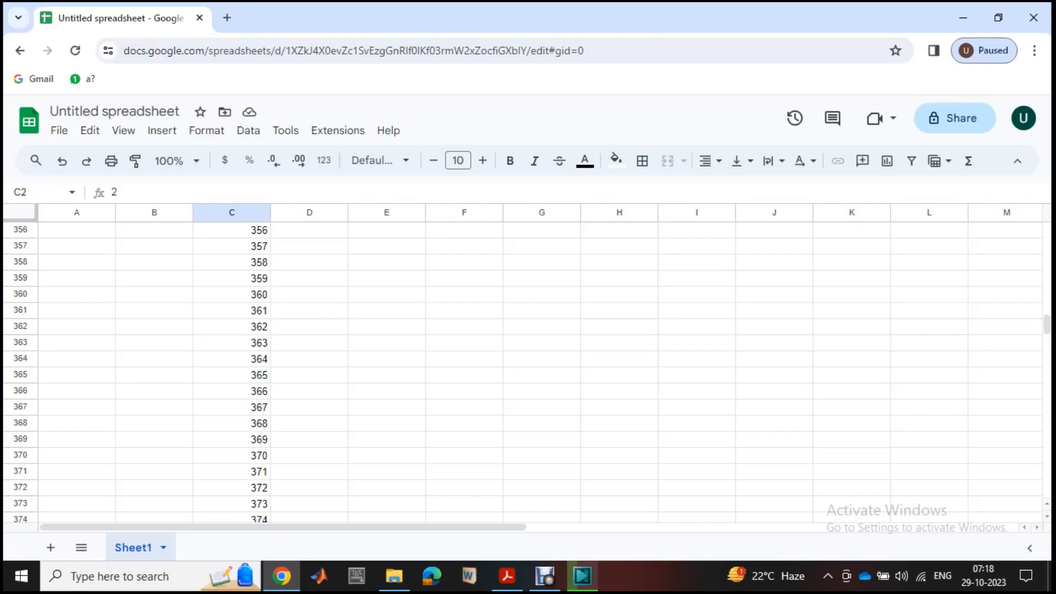
{"action": "scroll", "coordinate": [523, 371], "scroll_direction": "up", "scroll_amount": 20}
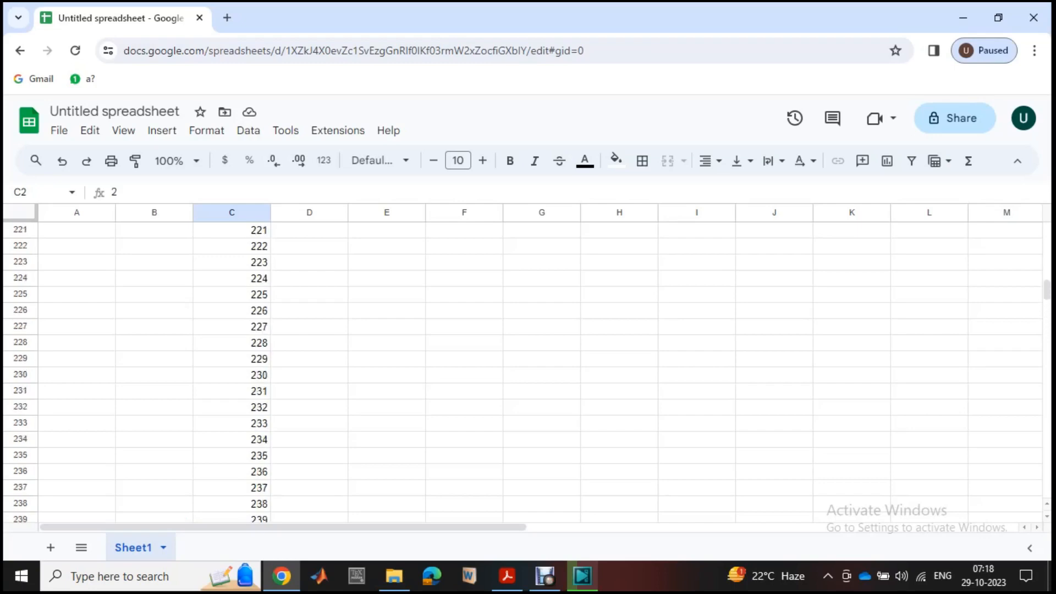
- Enter the formula =sequence(15) in D1 to generate the numbers 1 to 15 down column D
{"action": "scroll", "coordinate": [522, 371], "scroll_direction": "up", "scroll_amount": 20}
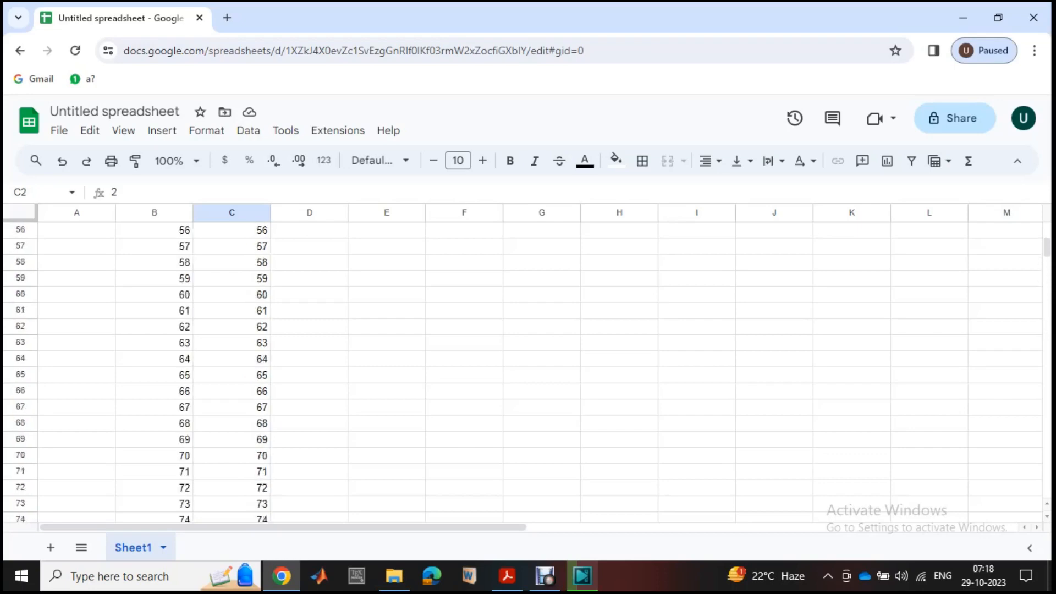
{"action": "scroll", "coordinate": [522, 371], "scroll_direction": "up", "scroll_amount": 17}
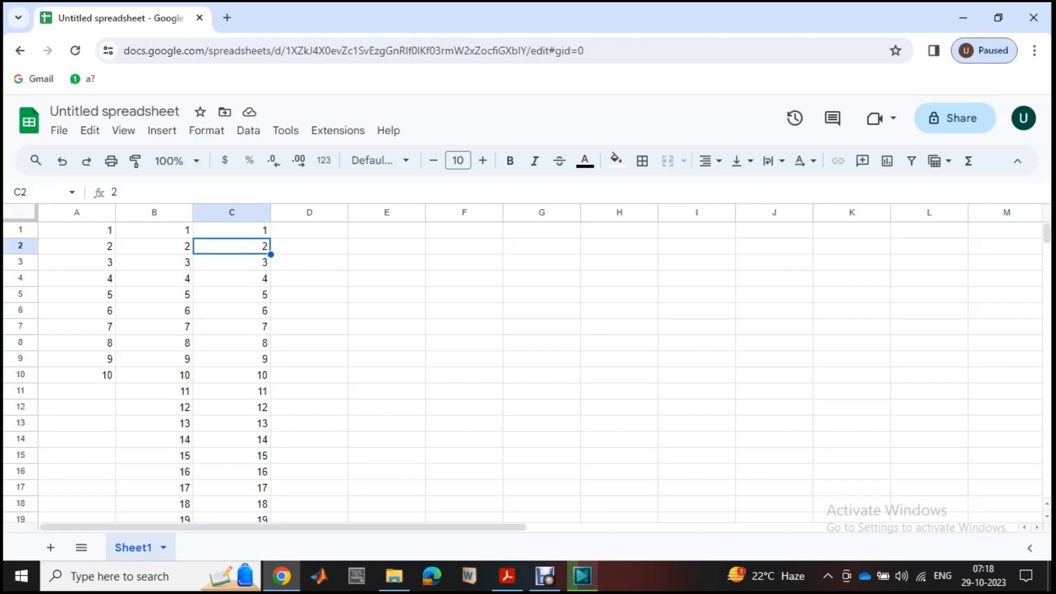
{"action": "left_click", "coordinate": [309, 230]}
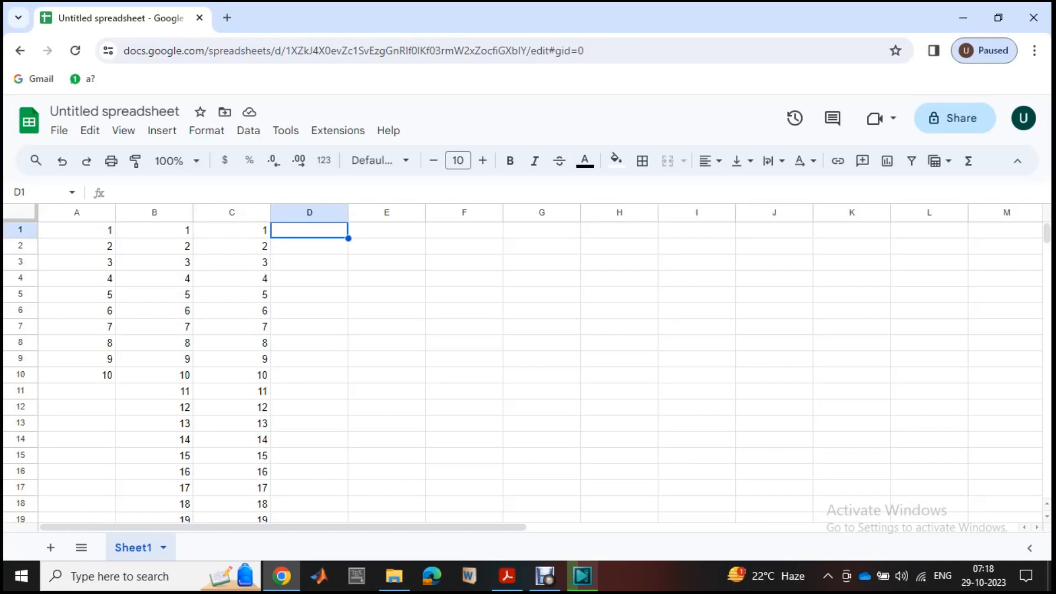
{"action": "type", "text": "=se"}
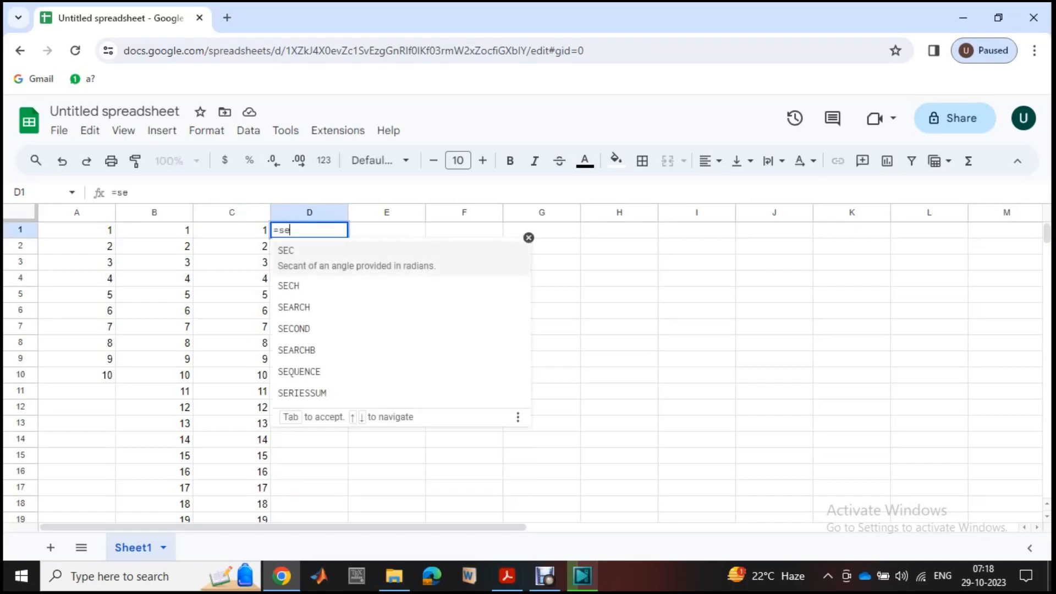
{"action": "type", "text": "qu"}
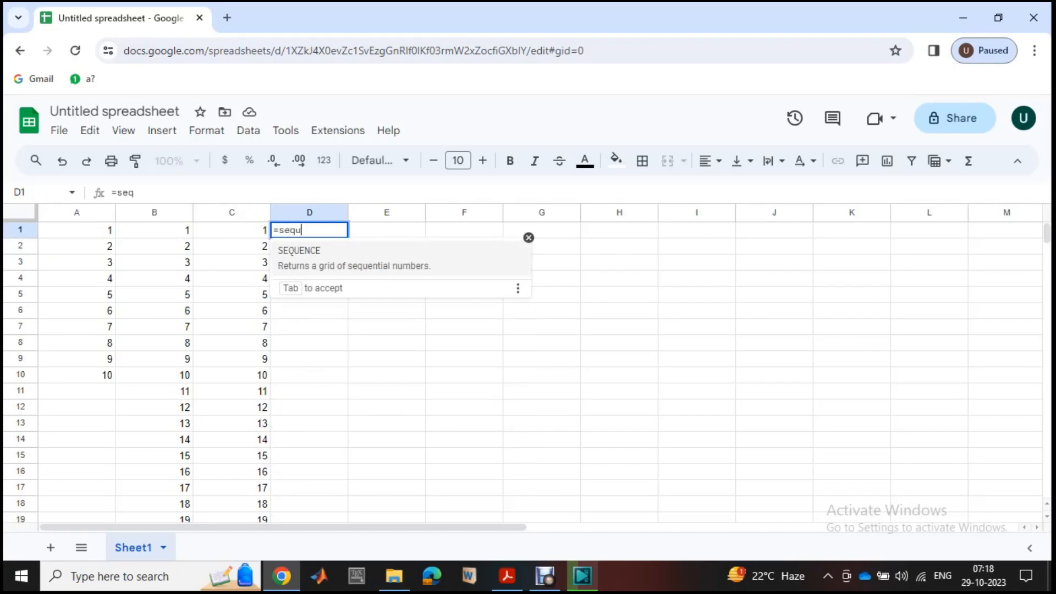
{"action": "type", "text": "ence"}
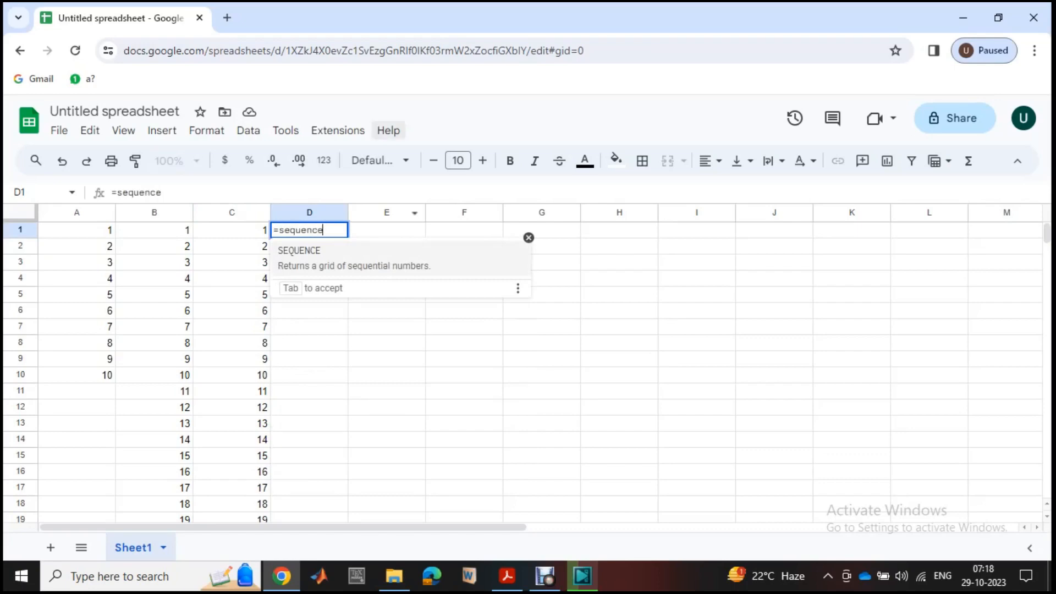
{"action": "type", "text": "("}
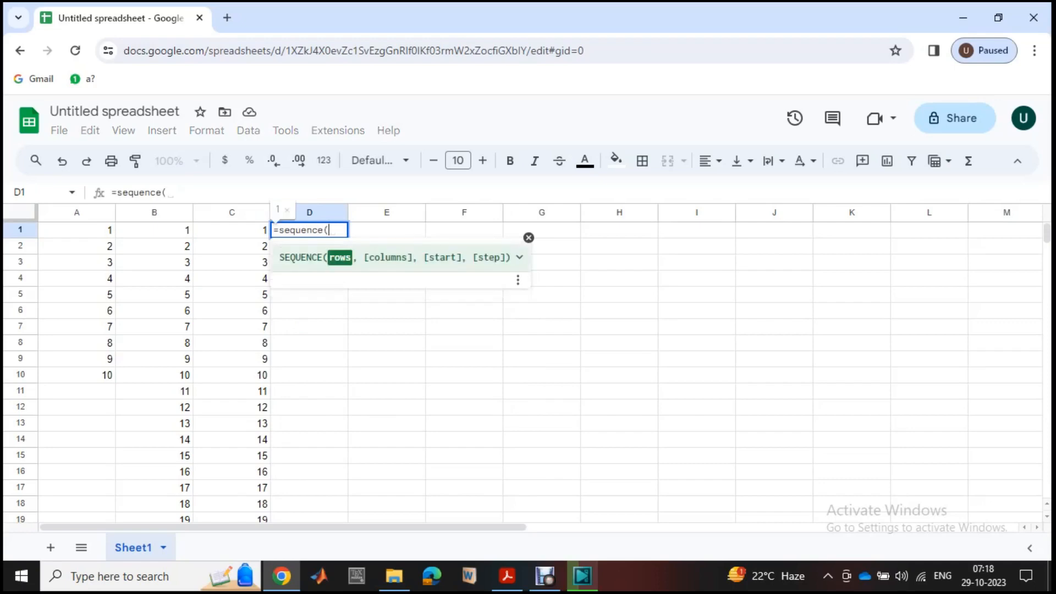
{"action": "type", "text": "15"}
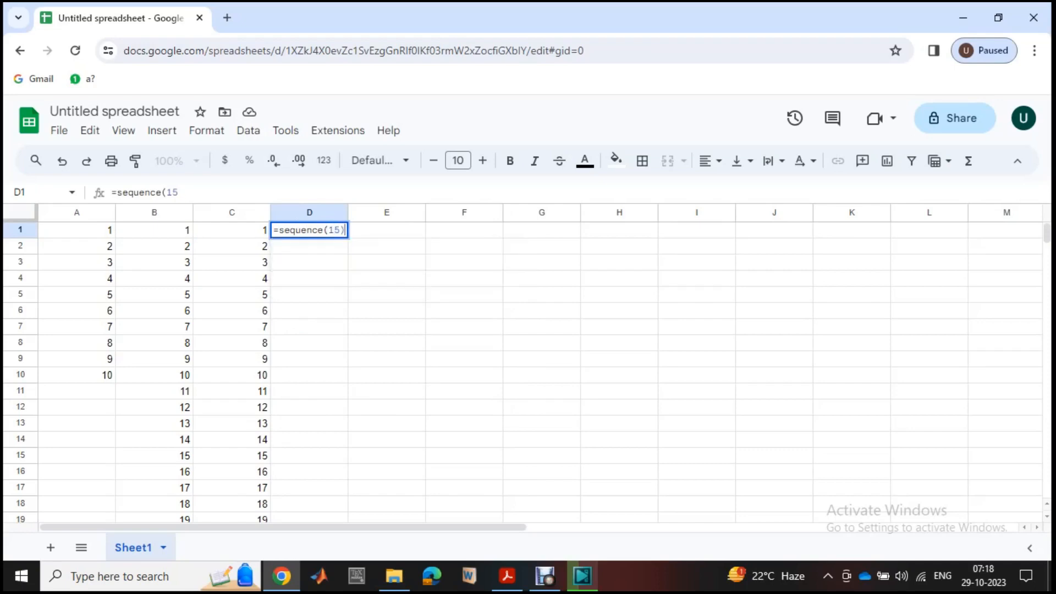
{"action": "type", "text": ")"}
{"action": "key", "text": "Return"}
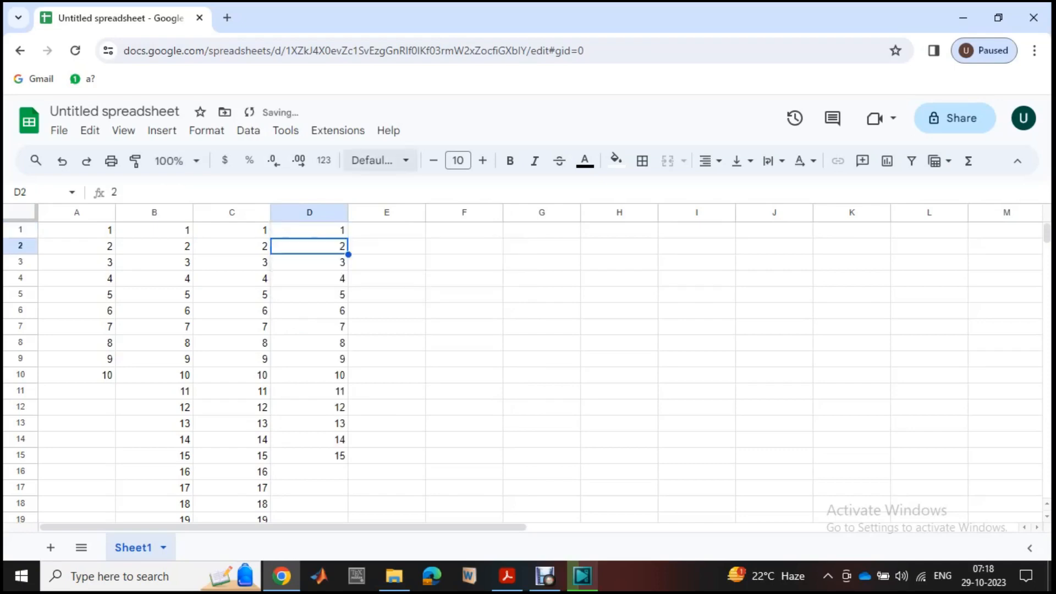
- Extend the D1 formula to =sequence(15,1,1,2) so the numbers start at 1 and increase by 2
{"action": "double_click", "coordinate": [319, 230]}
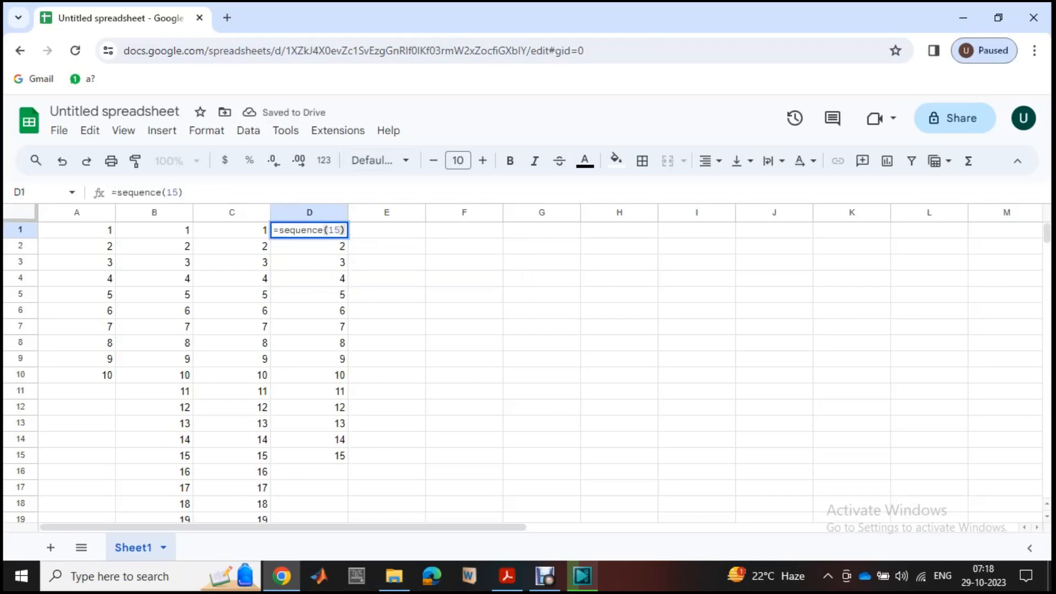
{"action": "key", "text": "Left"}
{"action": "type", "text": ",1"}
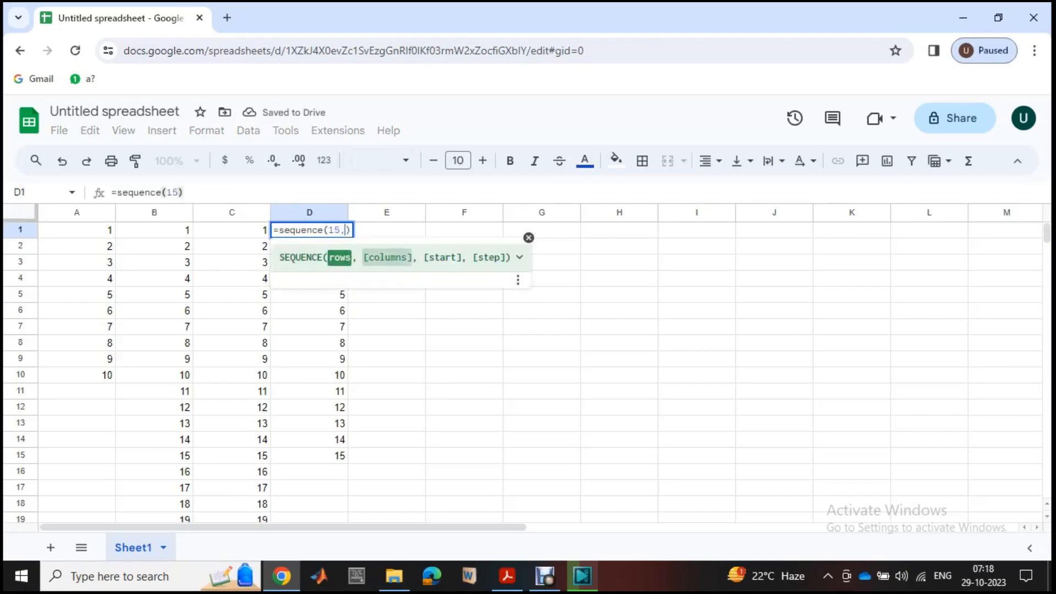
{"action": "type", "text": ", "}
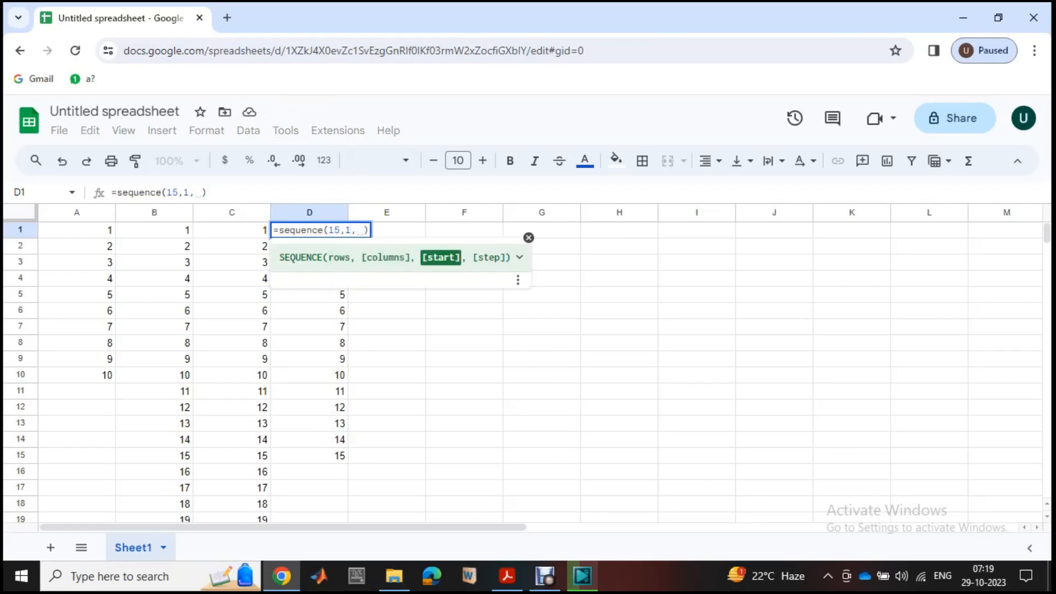
{"action": "type", "text": "1,"}
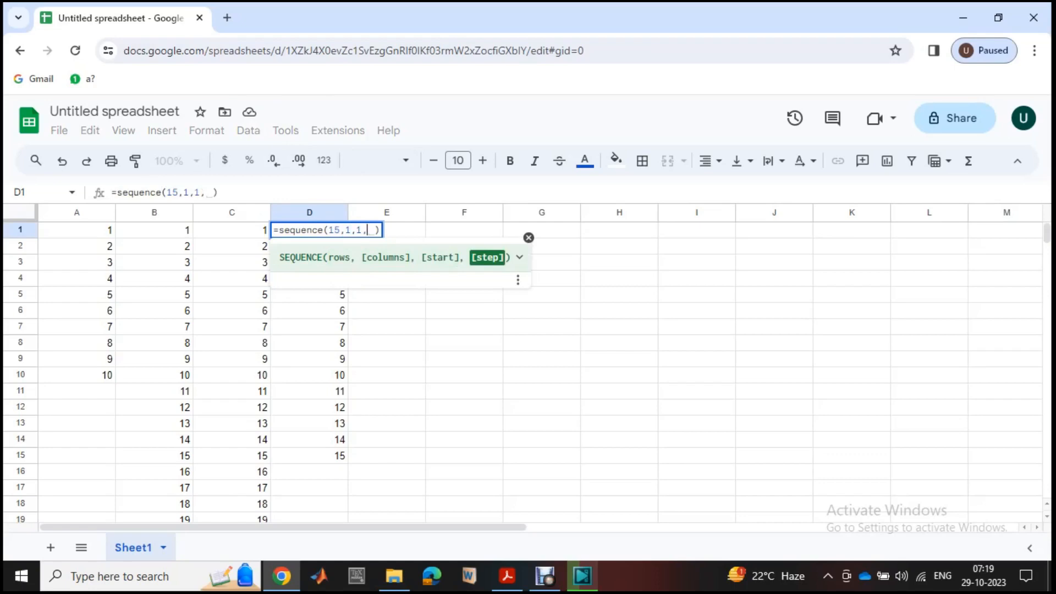
{"action": "type", "text": "2"}
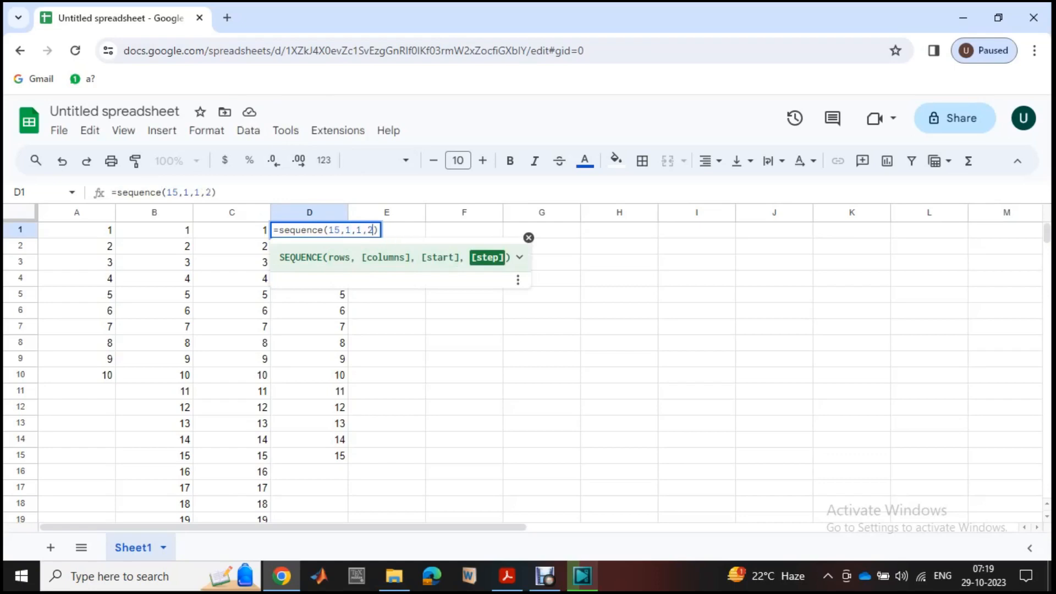
{"action": "type", "text": ")"}
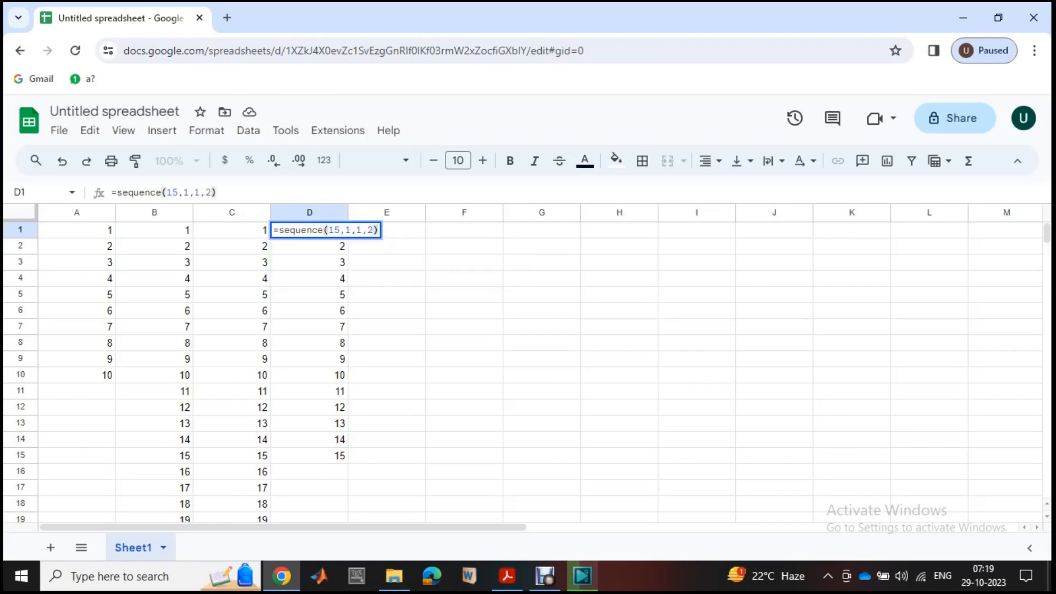
{"action": "key", "text": "Return"}
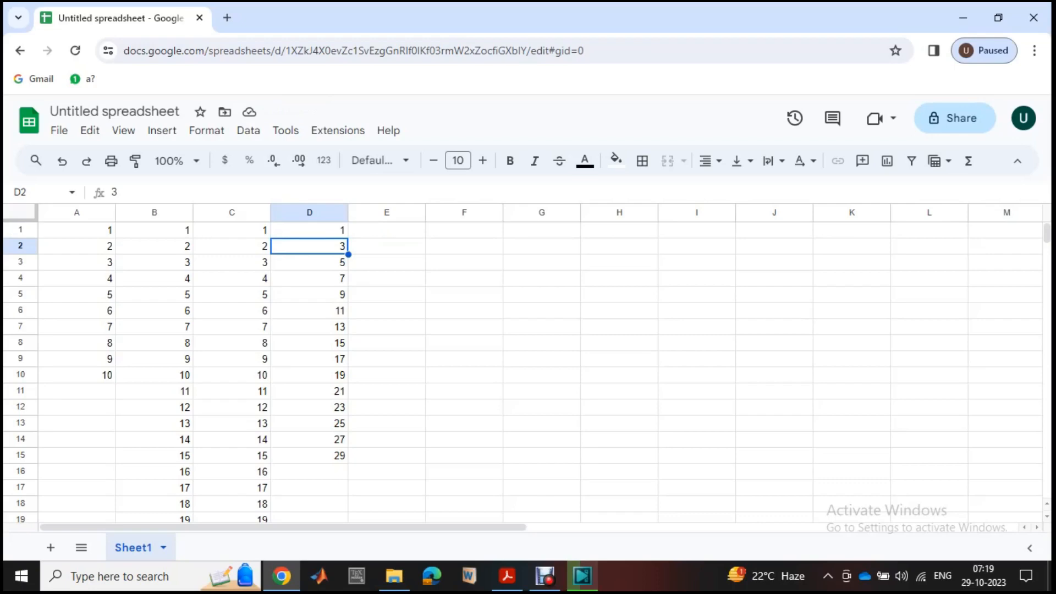
- Set the step argument of the D1 sequence formula to 3
{"action": "double_click", "coordinate": [309, 230]}
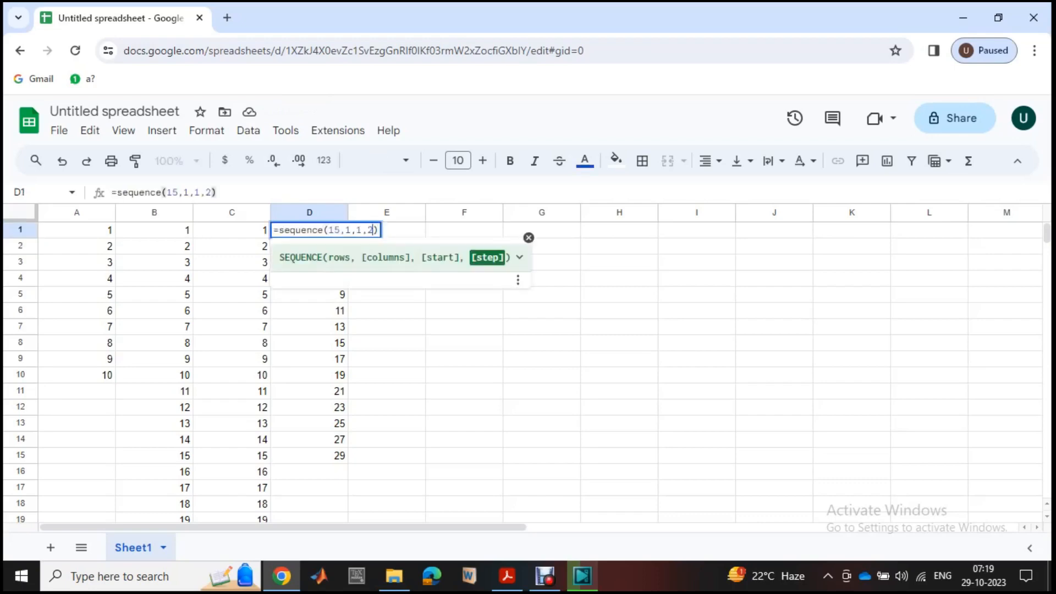
{"action": "key", "text": "BackSpace"}
{"action": "type", "text": "3"}
{"action": "left_click", "coordinate": [464, 376]}
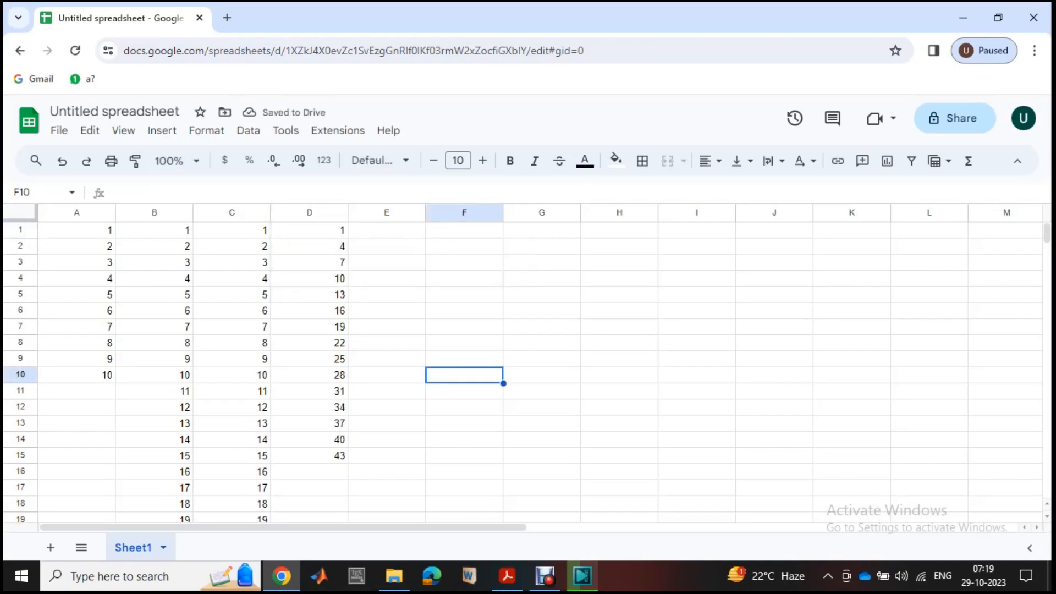
- Set the step argument of the D1 sequence formula to 5
{"action": "double_click", "coordinate": [310, 230]}
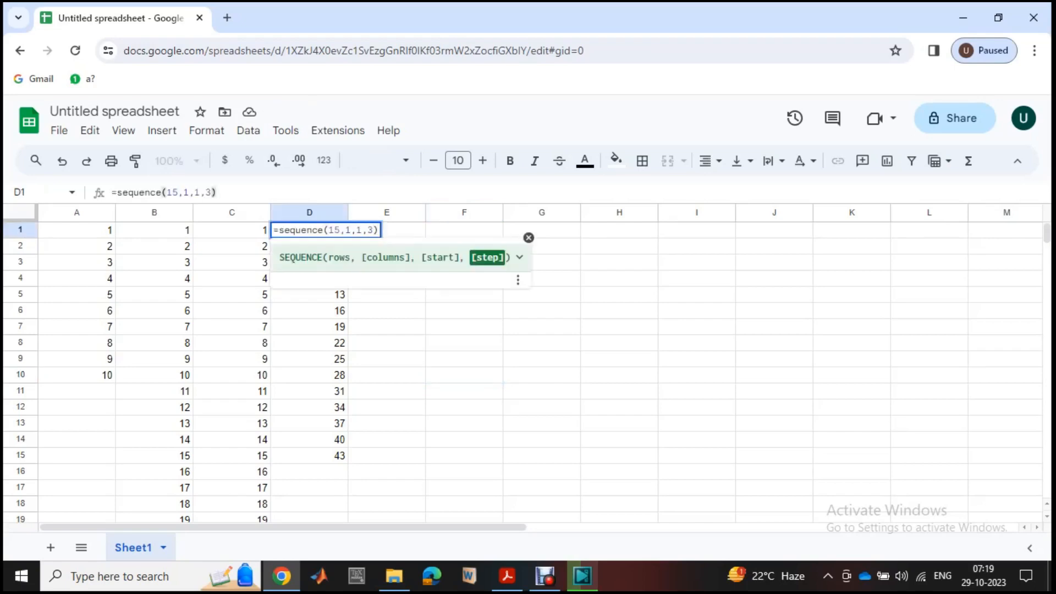
{"action": "key", "text": "Delete"}
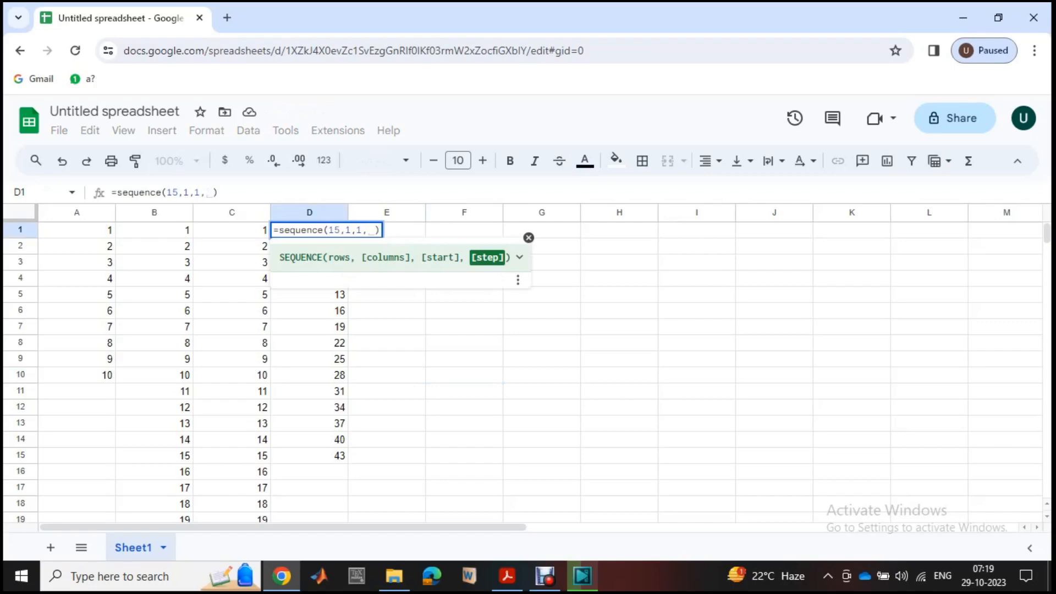
{"action": "type", "text": "5"}
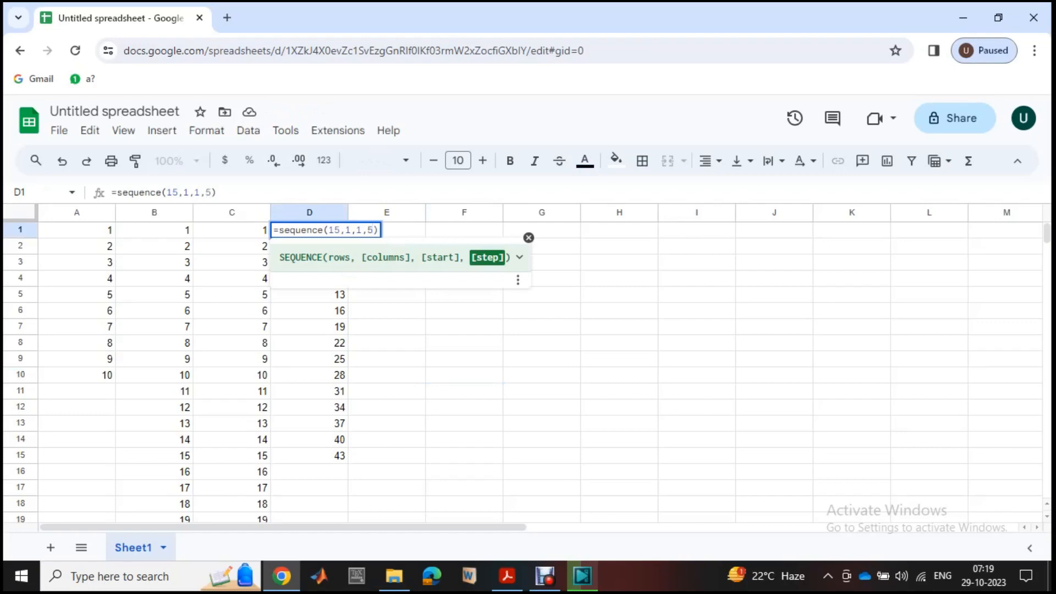
{"action": "left_click", "coordinate": [387, 327]}
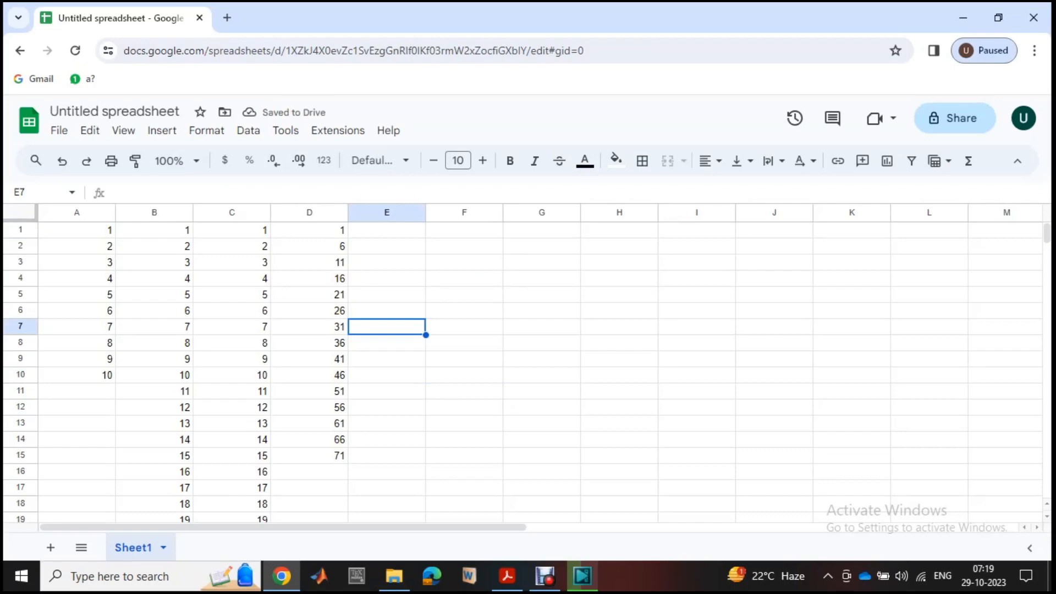
- Set the start argument of the D1 formula to 0, making it =sequence(15,1,0,5)
{"action": "double_click", "coordinate": [309, 229]}
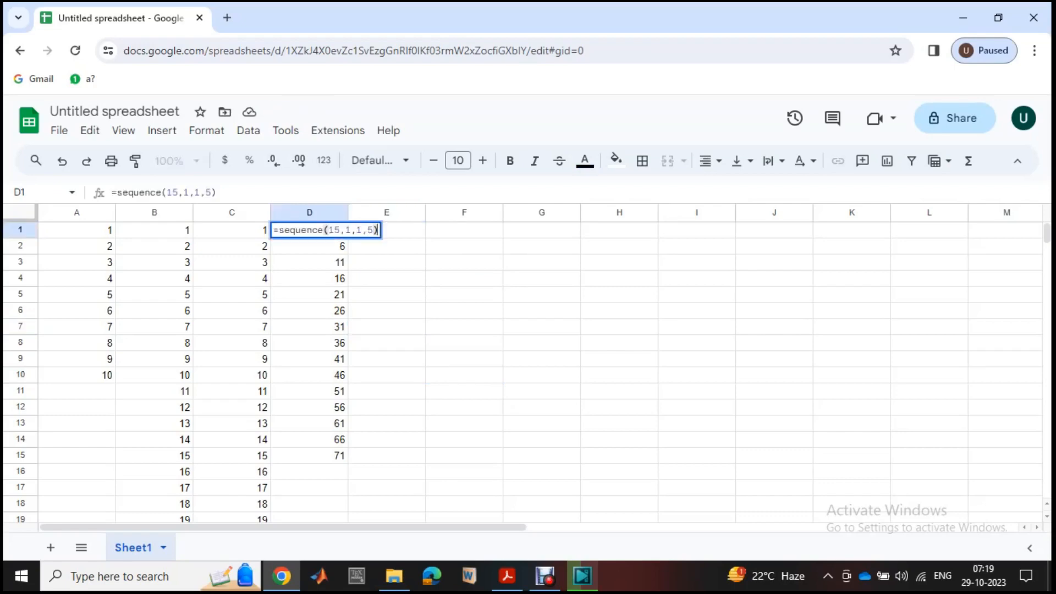
{"action": "left_click", "coordinate": [362, 230]}
{"action": "key", "text": "BackSpace"}
{"action": "type", "text": "0"}
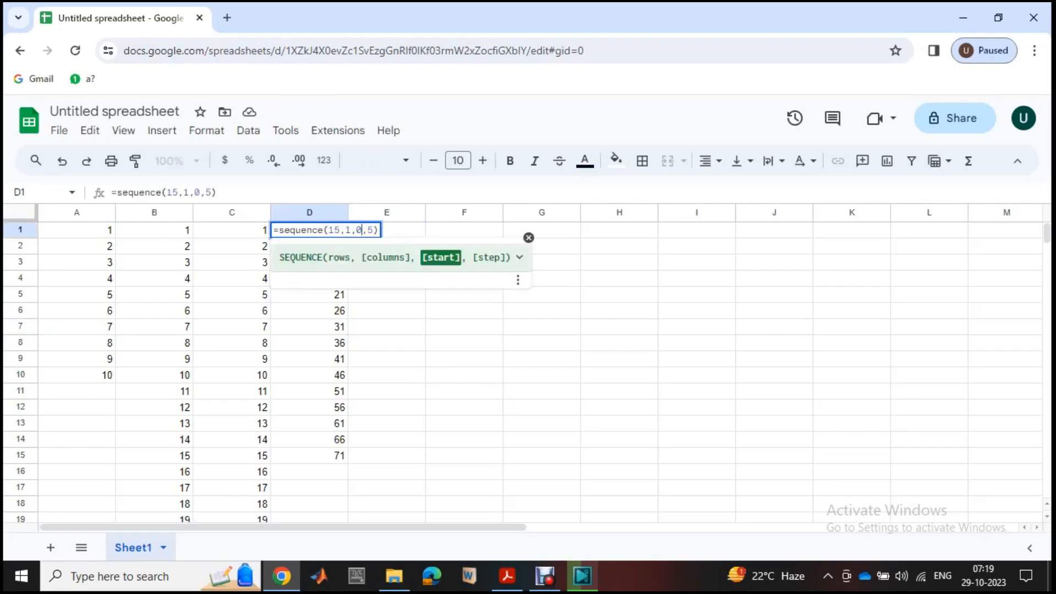
{"action": "left_click", "coordinate": [387, 359]}
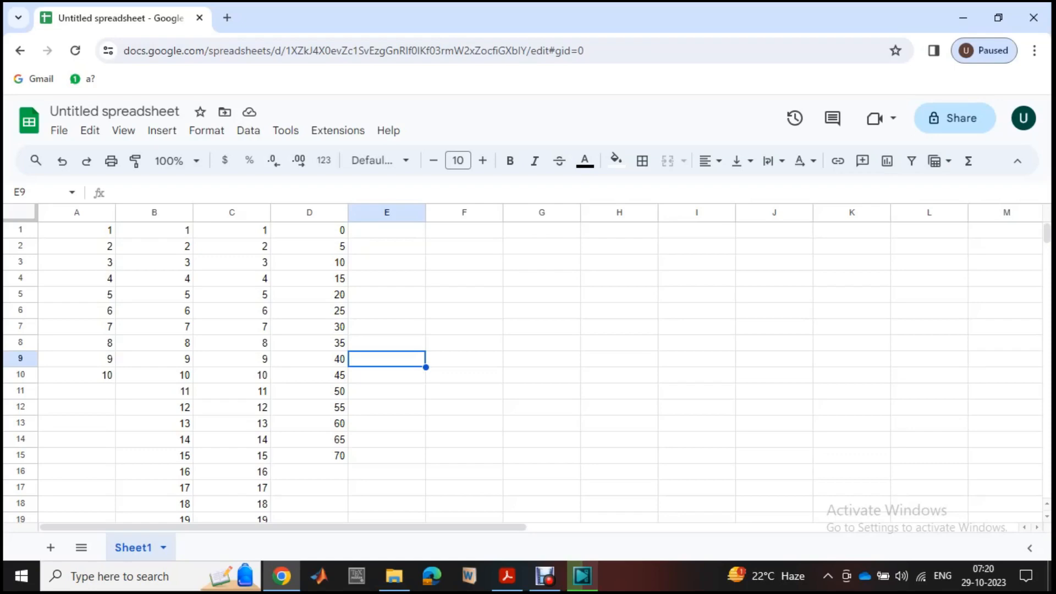
- Undo all the sequence formula entries in columns A to D to empty the sheet
{"action": "left_click_drag", "start_coordinate": [77, 230], "coordinate": [231, 472]}
{"action": "key", "text": "ctrl+z"}
{"action": "key", "text": "ctrl+z"}
{"action": "key", "text": "ctrl+z"}
{"action": "key", "text": "ctrl+z"}
{"action": "key", "text": "ctrl+z"}
{"action": "key", "text": "ctrl+z"}
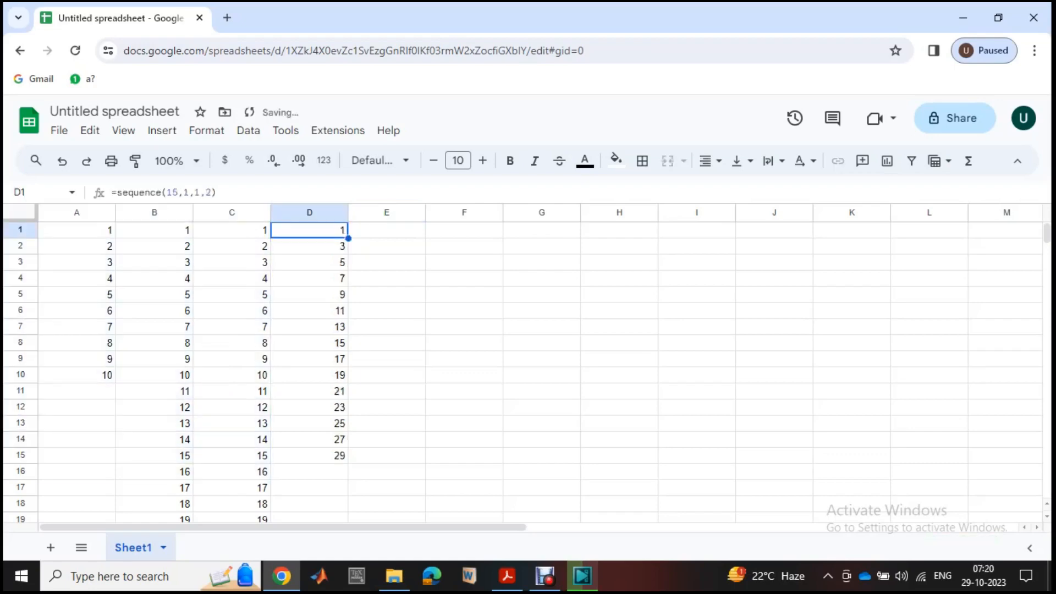
{"action": "key", "text": "ctrl+z"}
{"action": "key", "text": "ctrl+z"}
{"action": "key", "text": "ctrl+z"}
{"action": "key", "text": "ctrl+z"}
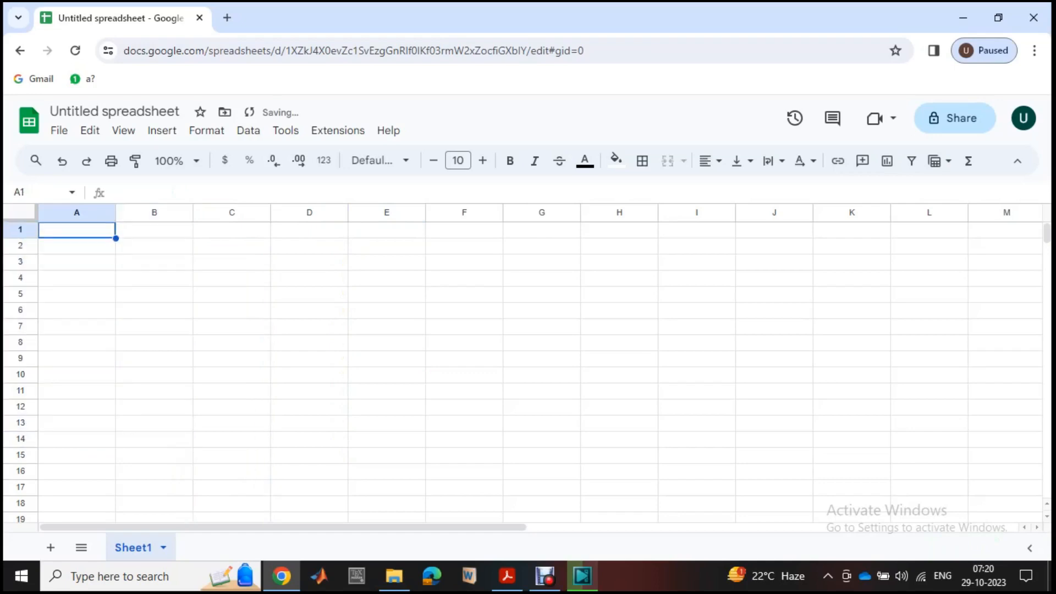
{"action": "key", "text": "ctrl+z"}
- Enter the formula =sequence(100) in A1 to generate the numbers 1 to 100 down column A
{"action": "type", "text": "=s"}
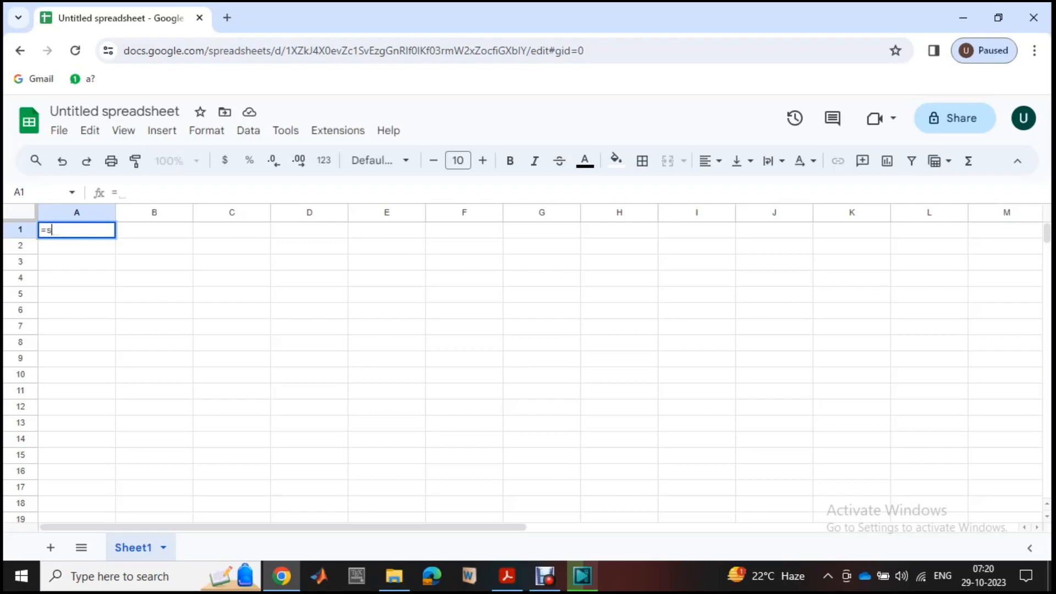
{"action": "type", "text": "eque"}
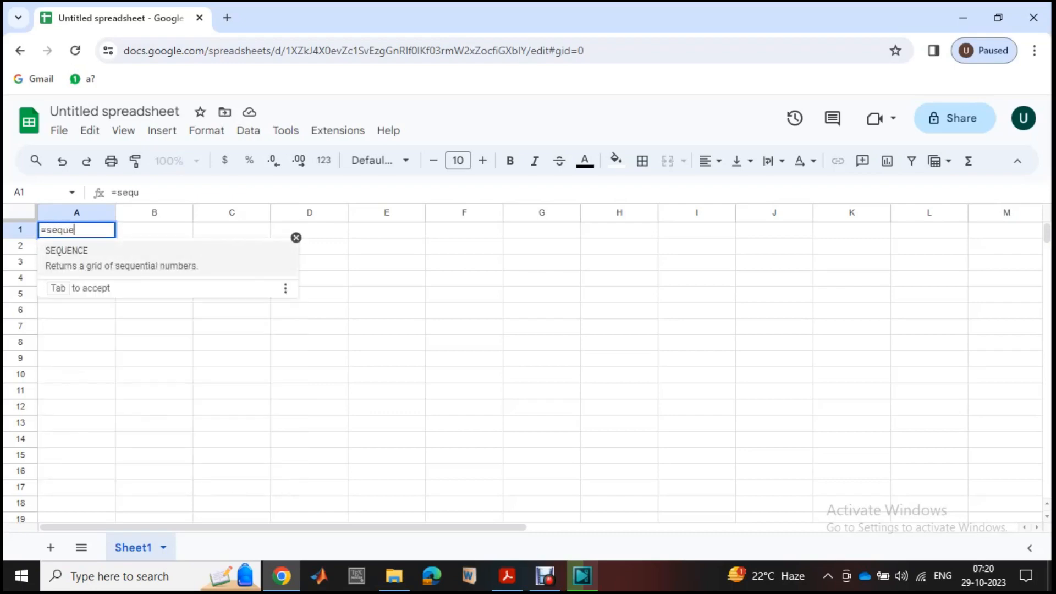
{"action": "type", "text": "nce("}
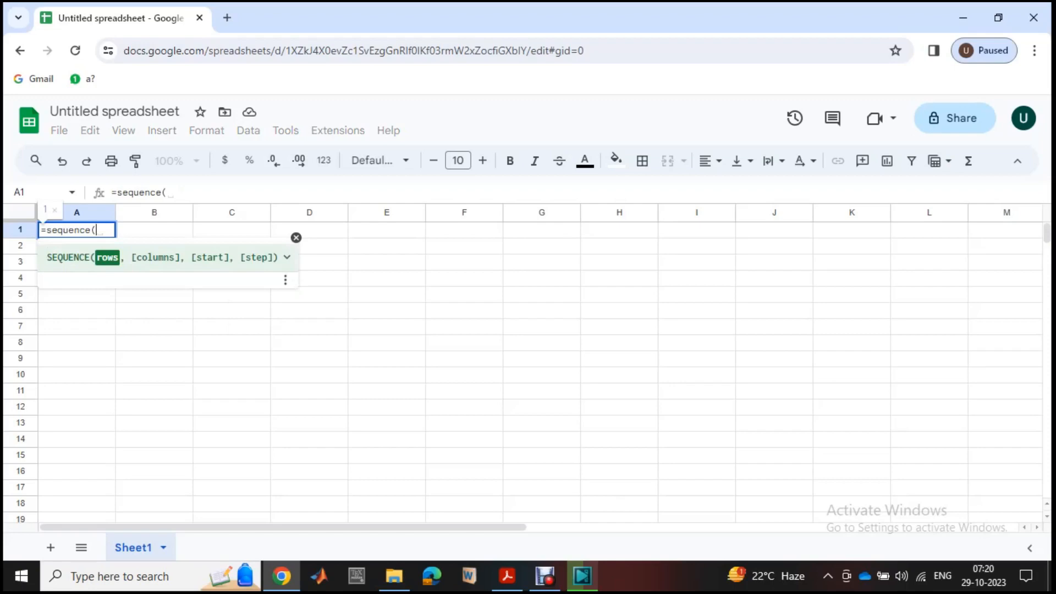
{"action": "type", "text": "100"}
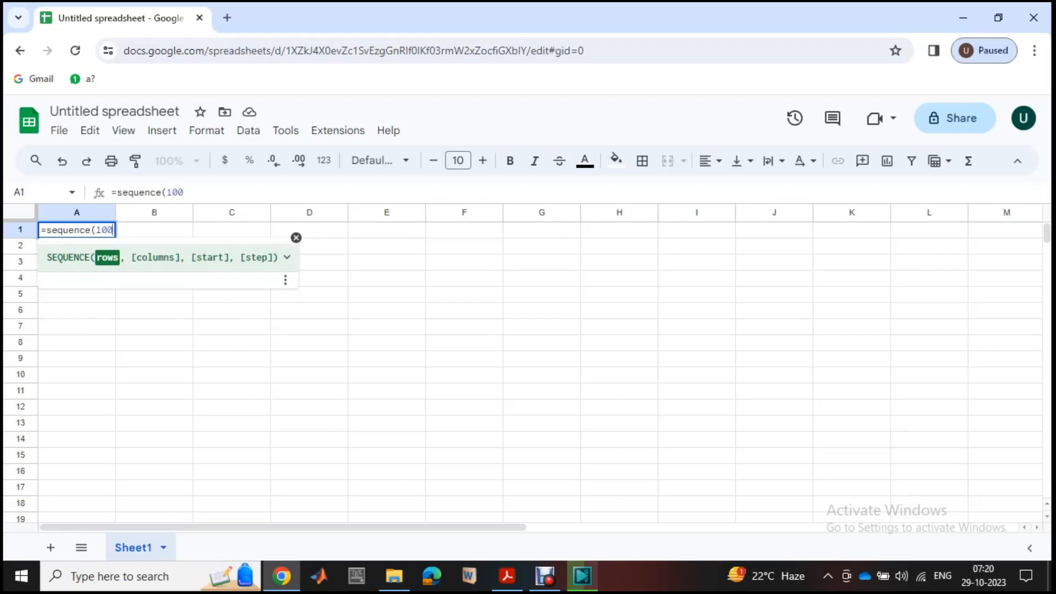
{"action": "type", "text": ")"}
{"action": "key", "text": "Return"}
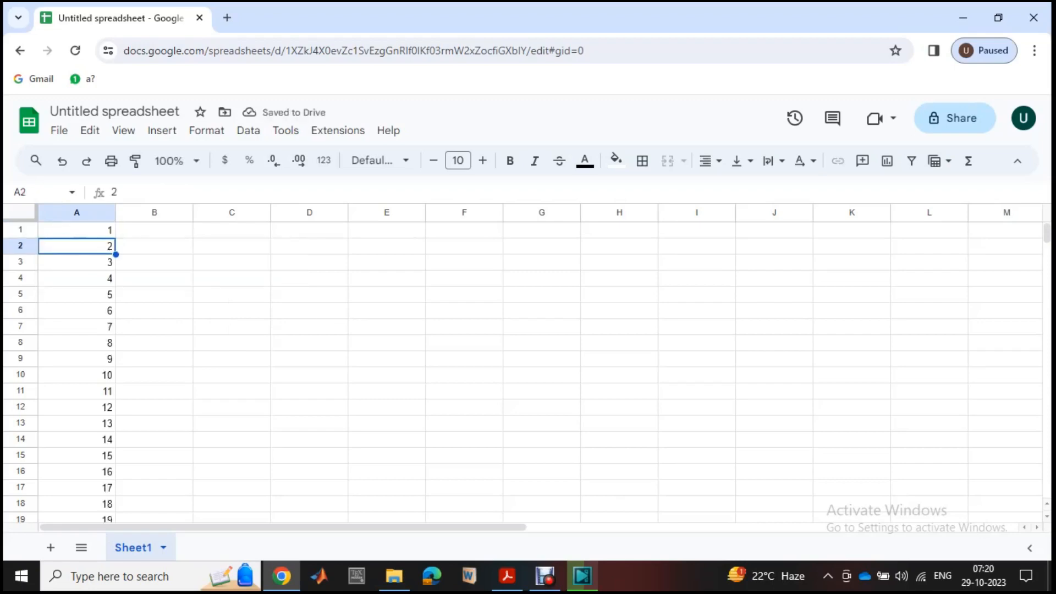
- Add a columns argument of 2 to the A1 formula, making it =sequence(100,2)
{"action": "key", "text": "Up"}
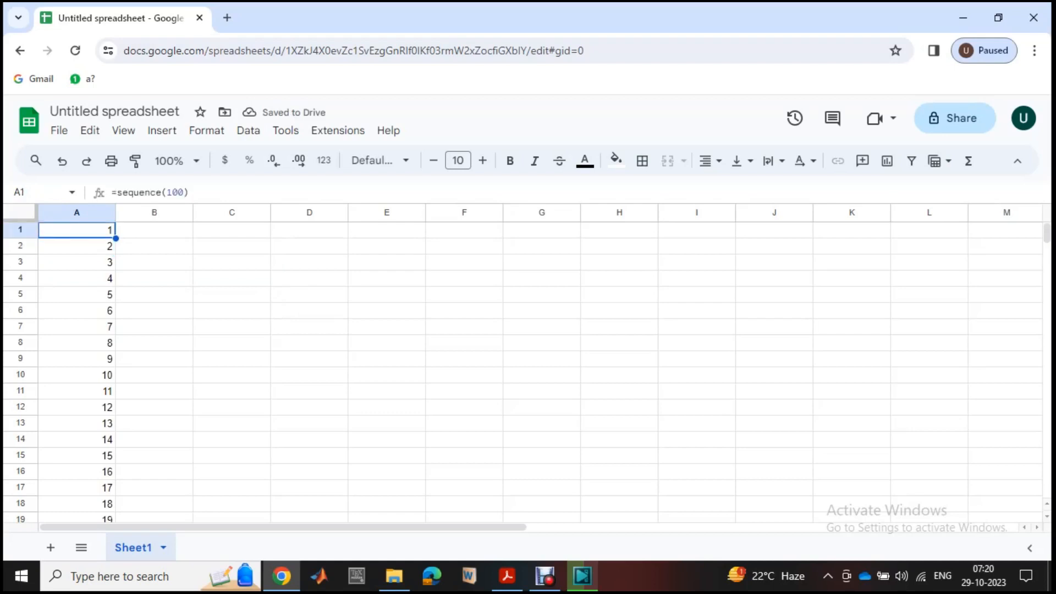
{"action": "key", "text": "F2"}
{"action": "key", "text": "Left"}
{"action": "type", "text": ","}
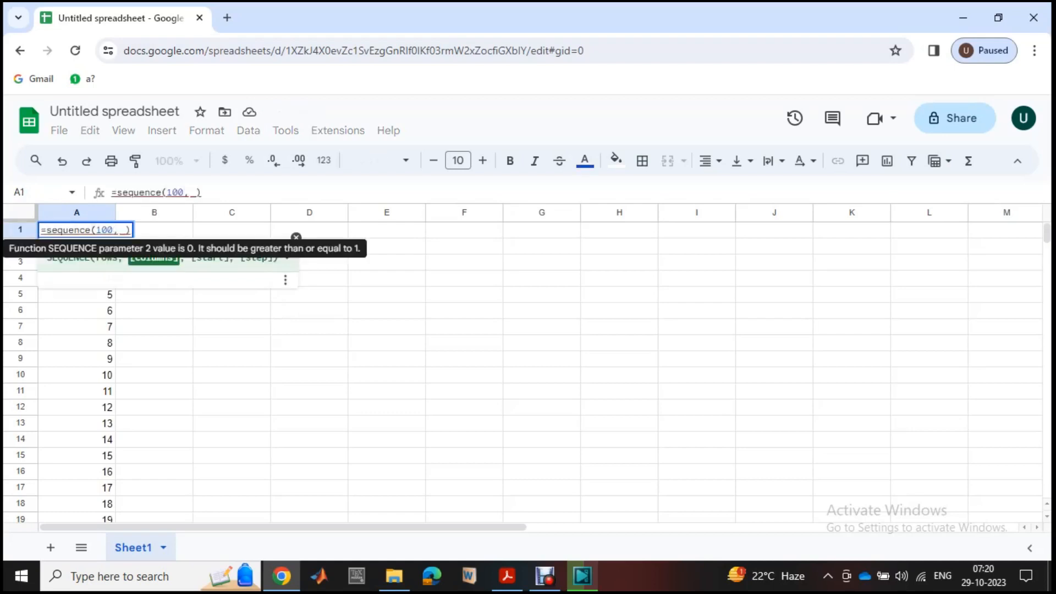
{"action": "key", "text": "Delete"}
{"action": "type", "text": "2"}
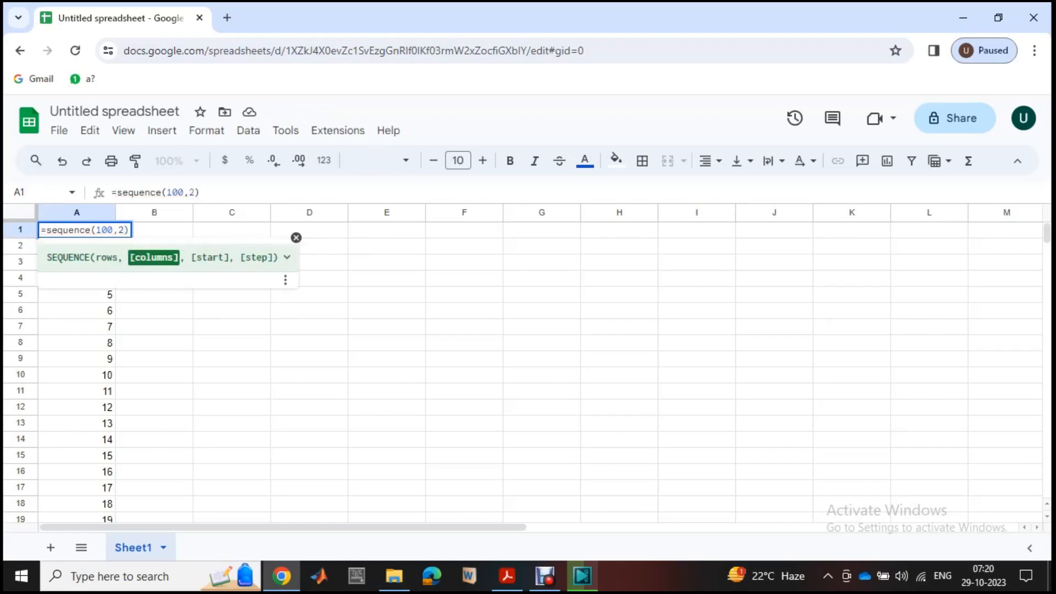
{"action": "type", "text": ","}
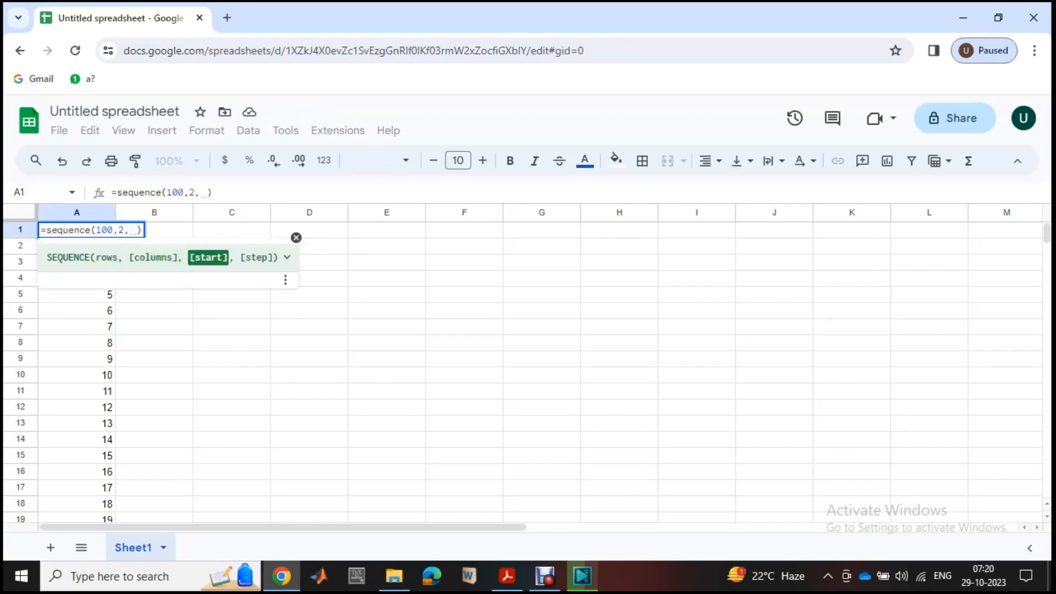
{"action": "key", "text": "BackSpace"}
{"action": "key", "text": "BackSpace"}
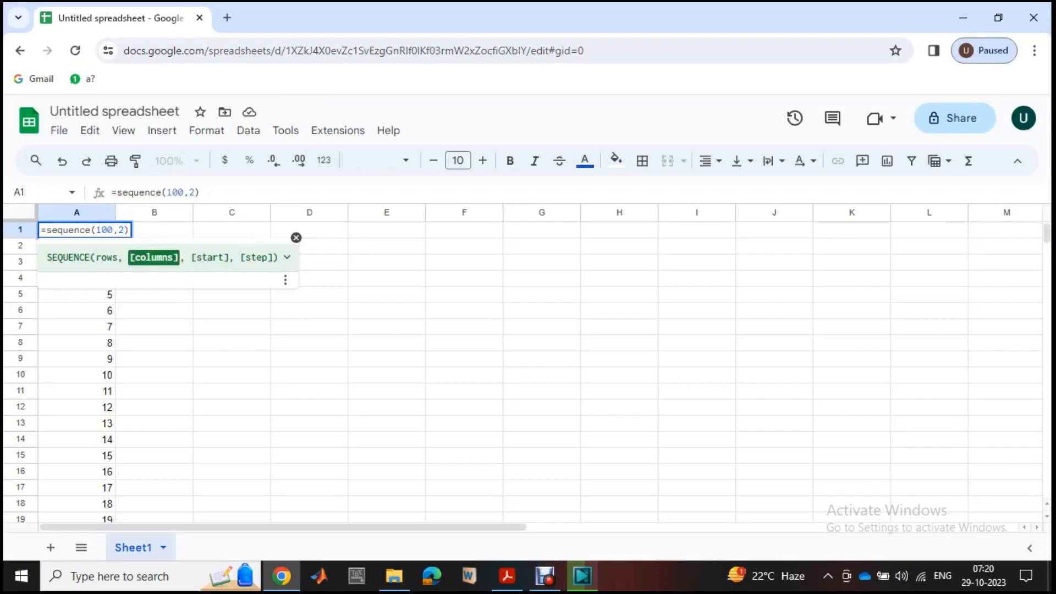
{"action": "key", "text": "Return"}
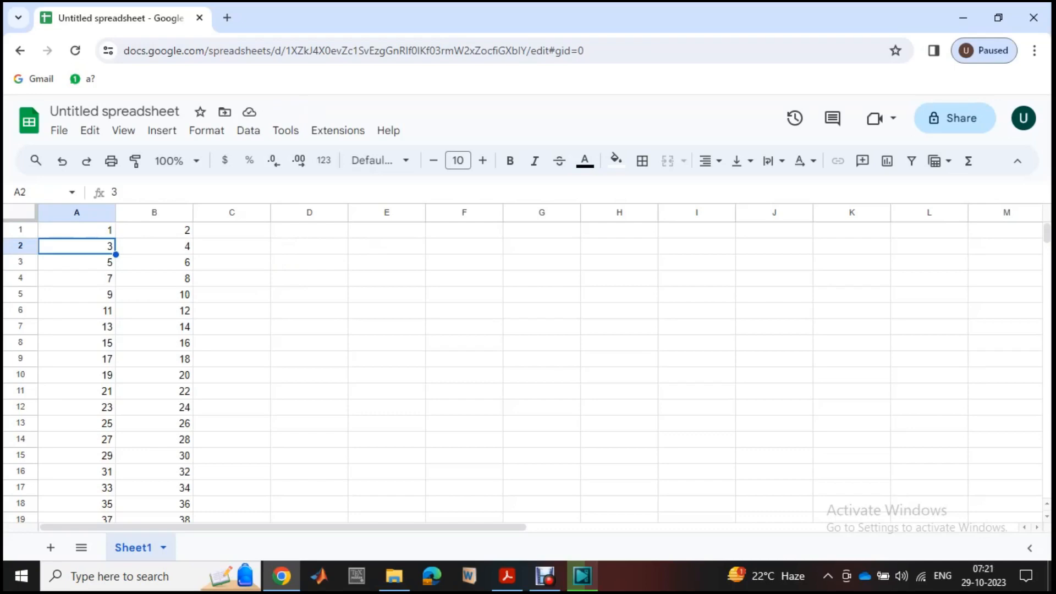
- Change the columns argument of the A1 formula to 3, making it =sequence(100,3)
{"action": "double_click", "coordinate": [76, 230]}
{"action": "left_click", "coordinate": [125, 230]}
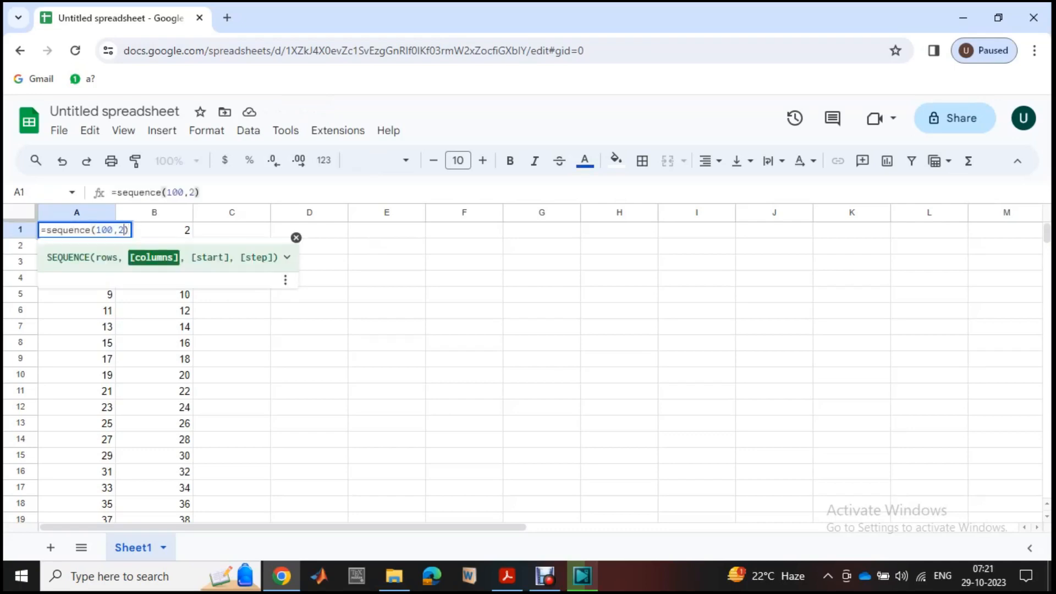
{"action": "key", "text": "BackSpace"}
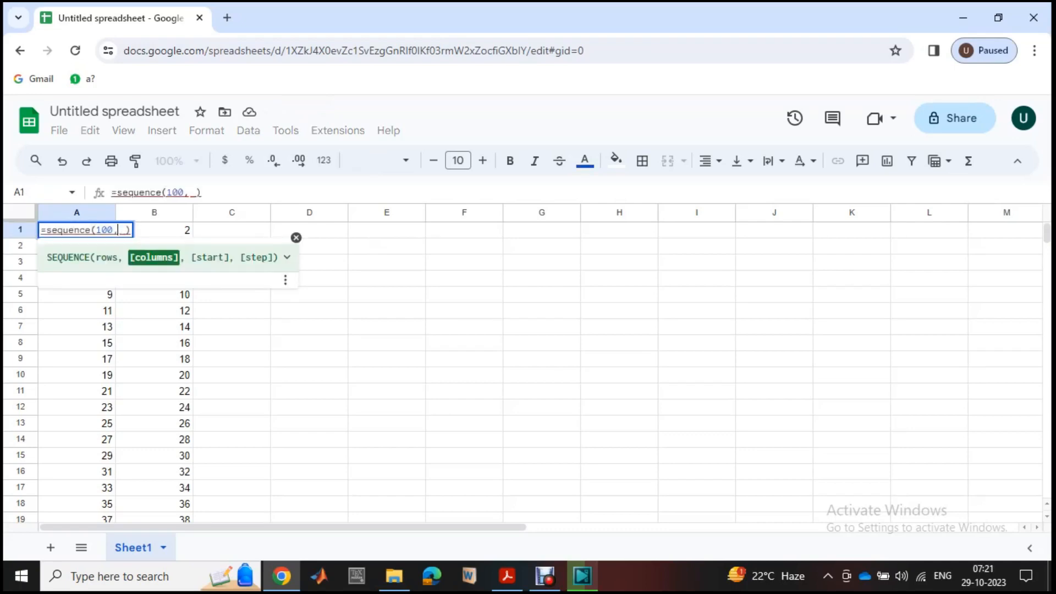
{"action": "type", "text": "3"}
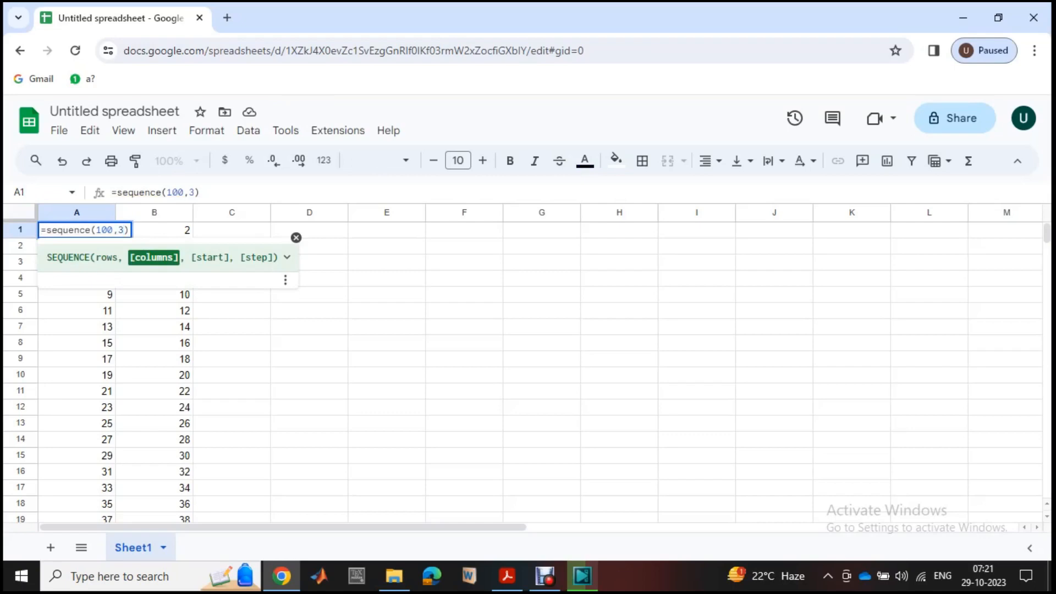
{"action": "left_click", "coordinate": [232, 311]}
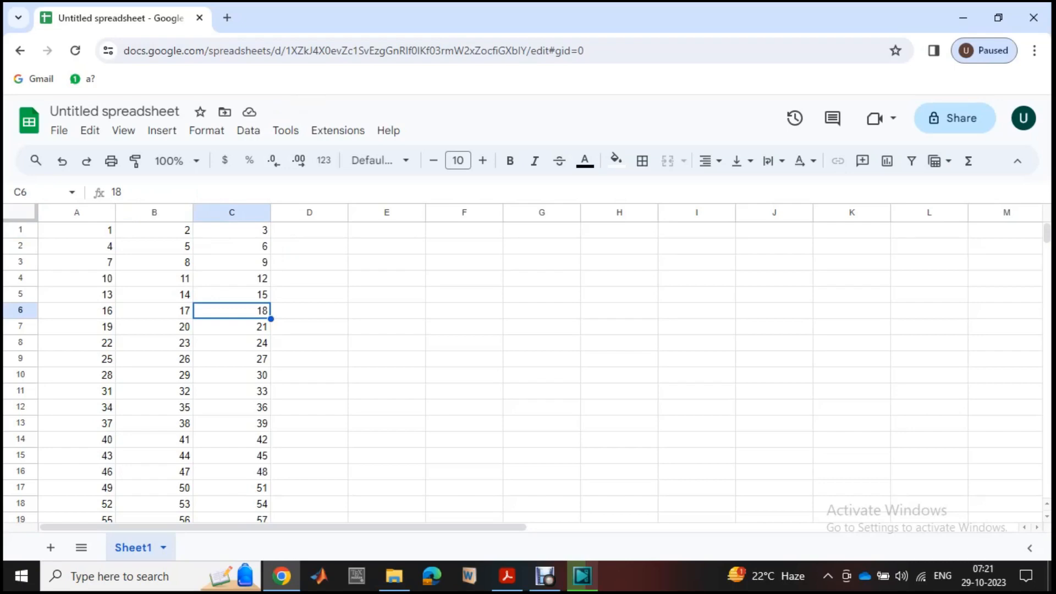
- Set the columns argument of the A1 formula to 4 so it reads =sequence(100,4)
{"action": "left_click", "coordinate": [76, 230]}
{"action": "double_click", "coordinate": [76, 231]}
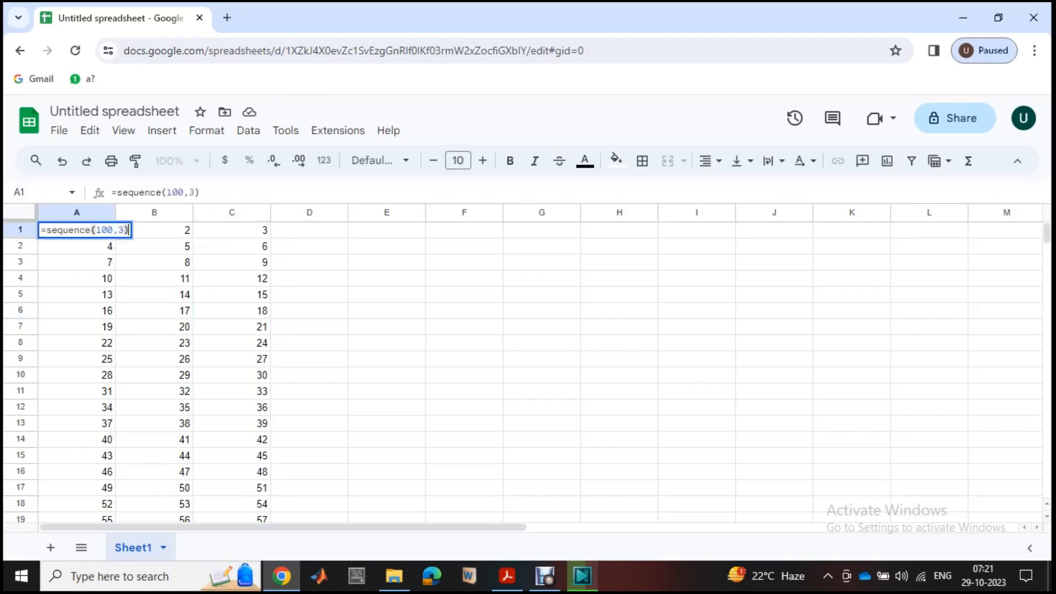
{"action": "key", "text": "Left"}
{"action": "key", "text": "BackSpace"}
{"action": "type", "text": "4"}
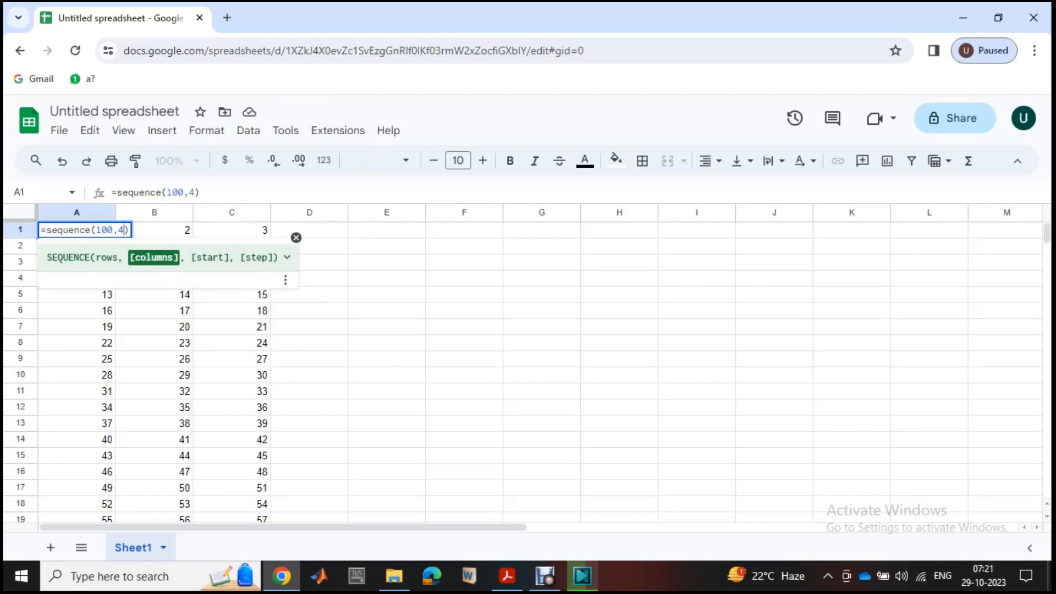
{"action": "key", "text": "Return"}
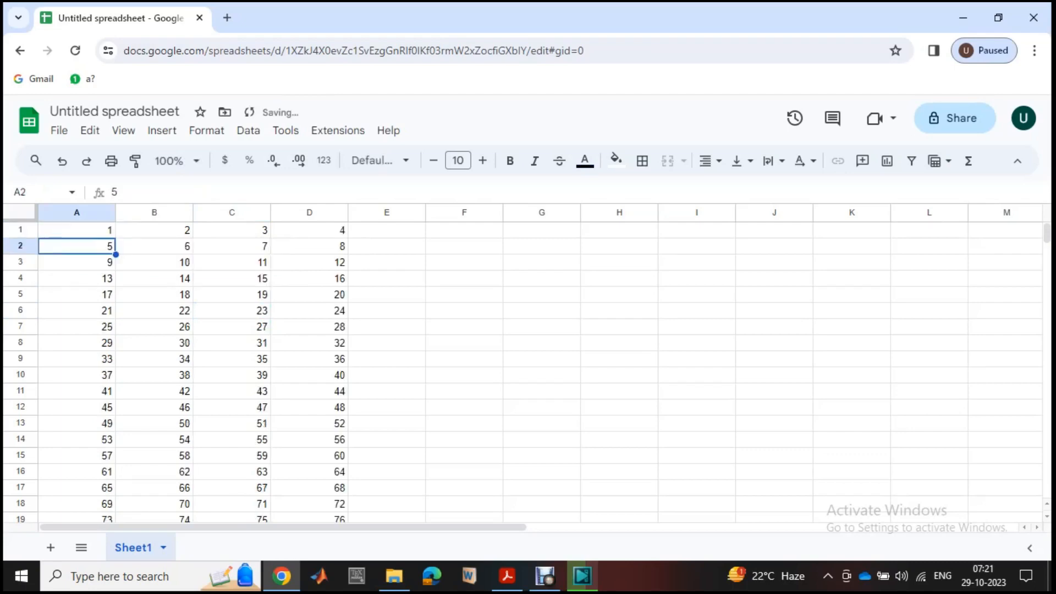
- Examine the generated numbers across columns A to D from the first row down to the last filled row
{"action": "scroll", "coordinate": [528, 369], "scroll_direction": "down", "scroll_amount": 8}
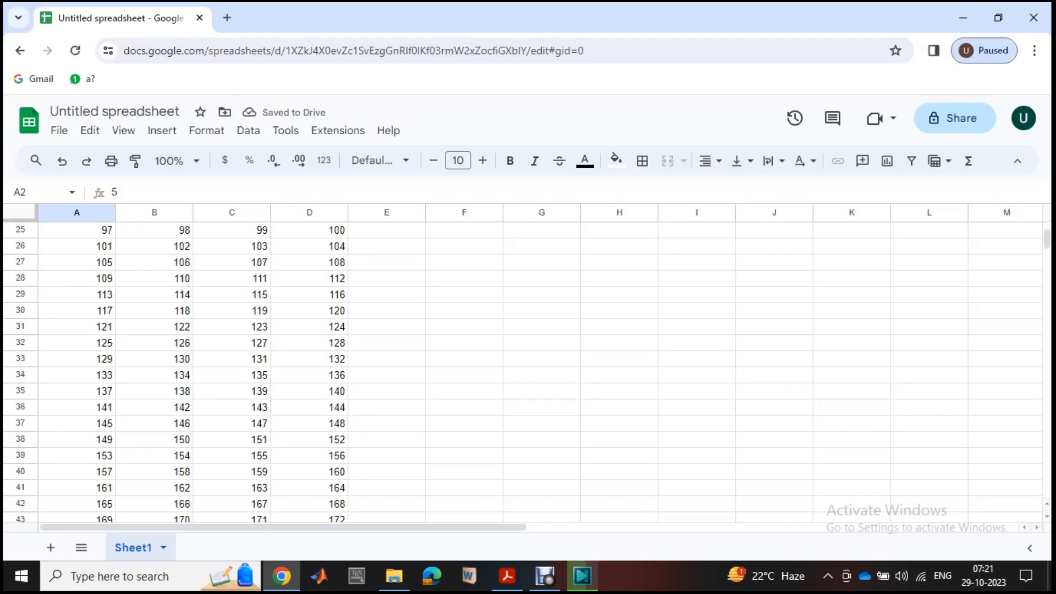
{"action": "scroll", "coordinate": [528, 369], "scroll_direction": "down", "scroll_amount": 20}
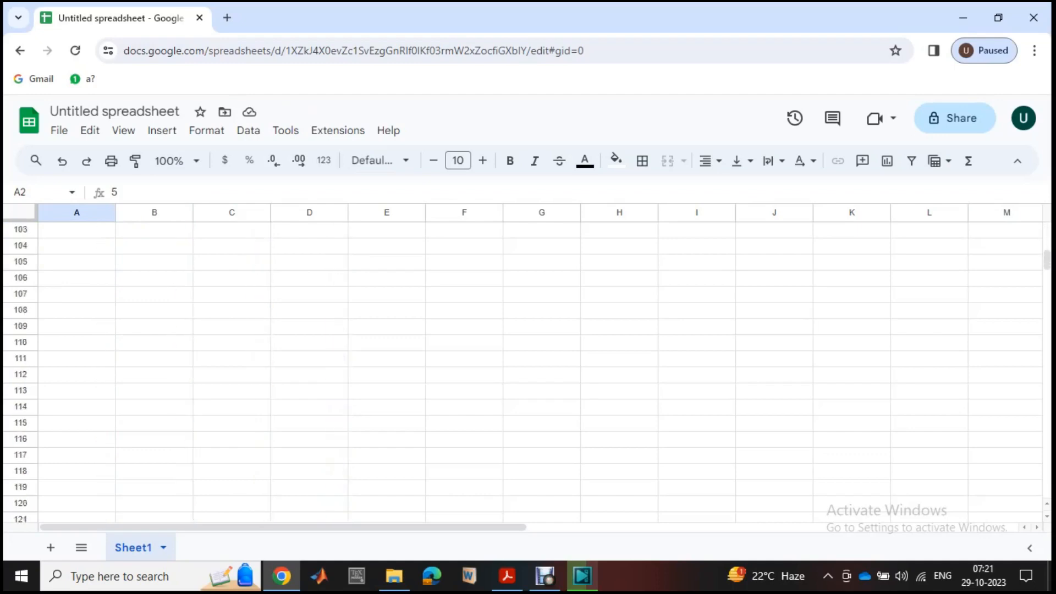
{"action": "scroll", "coordinate": [528, 368], "scroll_direction": "up", "scroll_amount": 2}
{"action": "scroll", "coordinate": [528, 368], "scroll_direction": "up", "scroll_amount": 20}
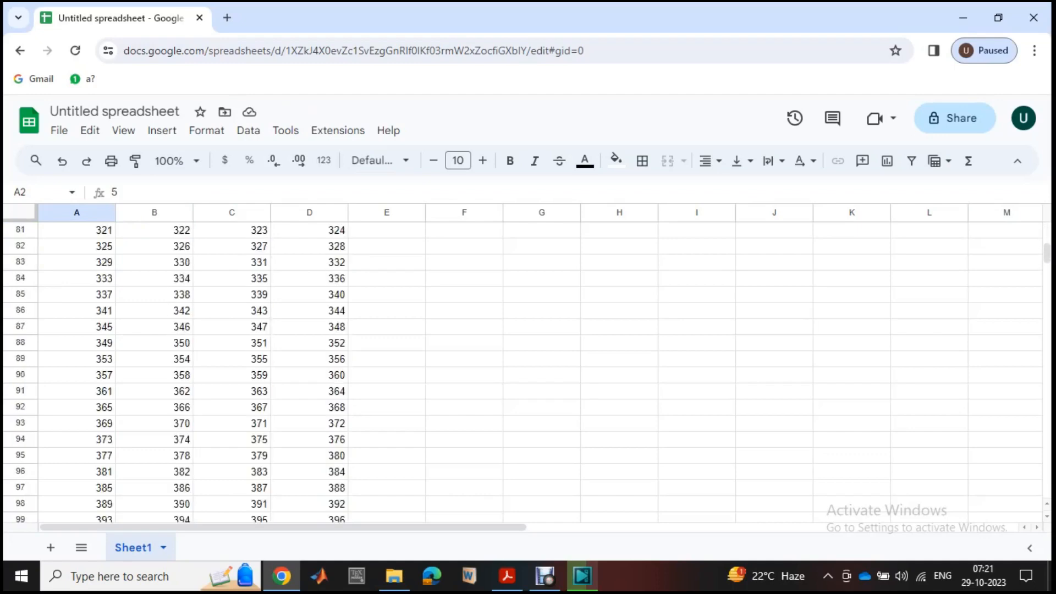
{"action": "scroll", "coordinate": [528, 368], "scroll_direction": "up", "scroll_amount": 6}
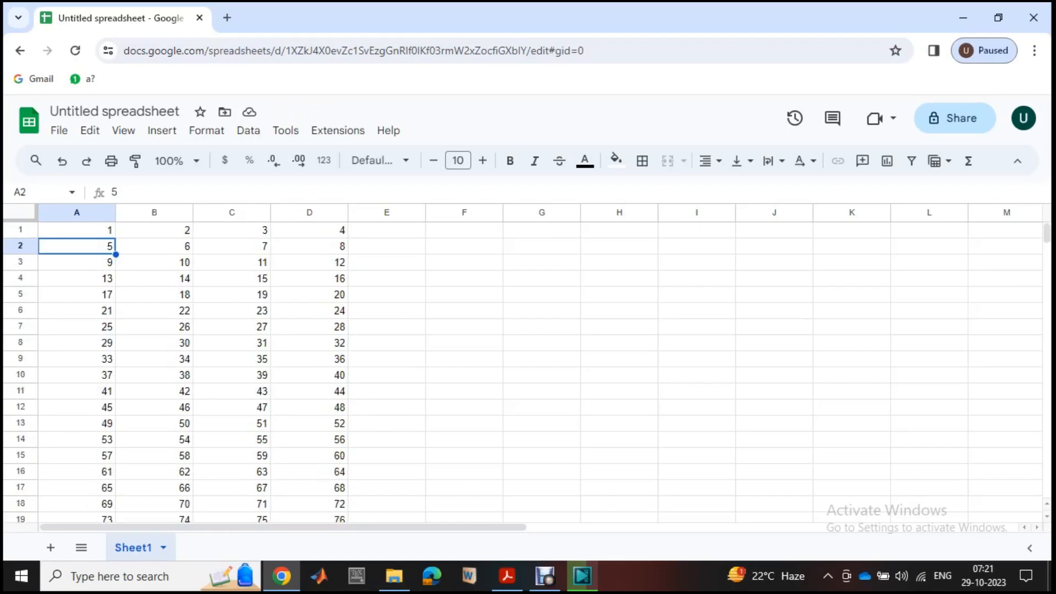
{"action": "scroll", "coordinate": [528, 369], "scroll_direction": "down", "scroll_amount": 20}
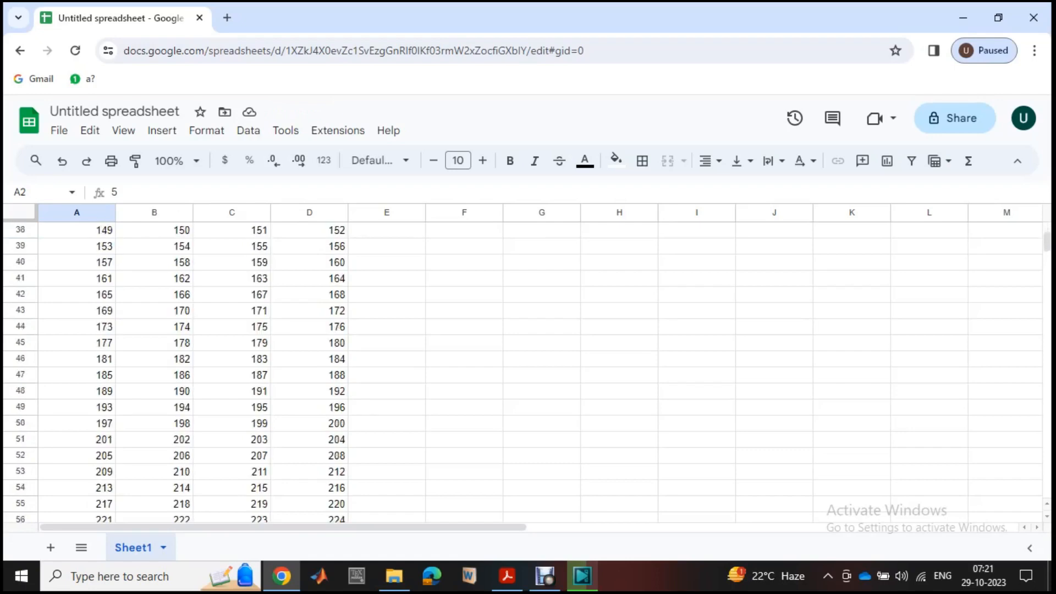
{"action": "scroll", "coordinate": [528, 368], "scroll_direction": "down", "scroll_amount": 6}
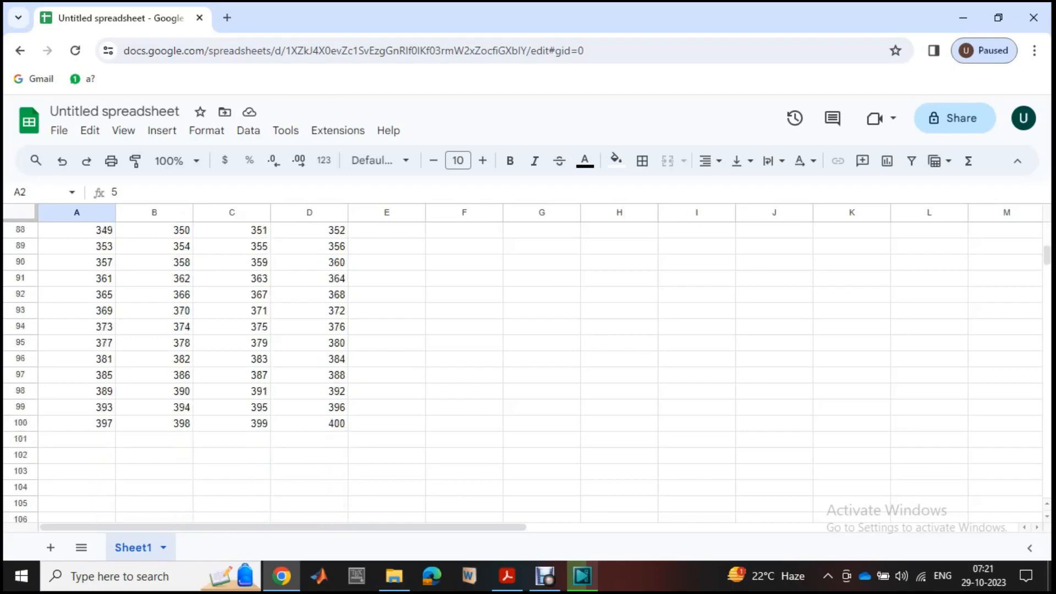
{"action": "scroll", "coordinate": [528, 369], "scroll_direction": "up", "scroll_amount": 20}
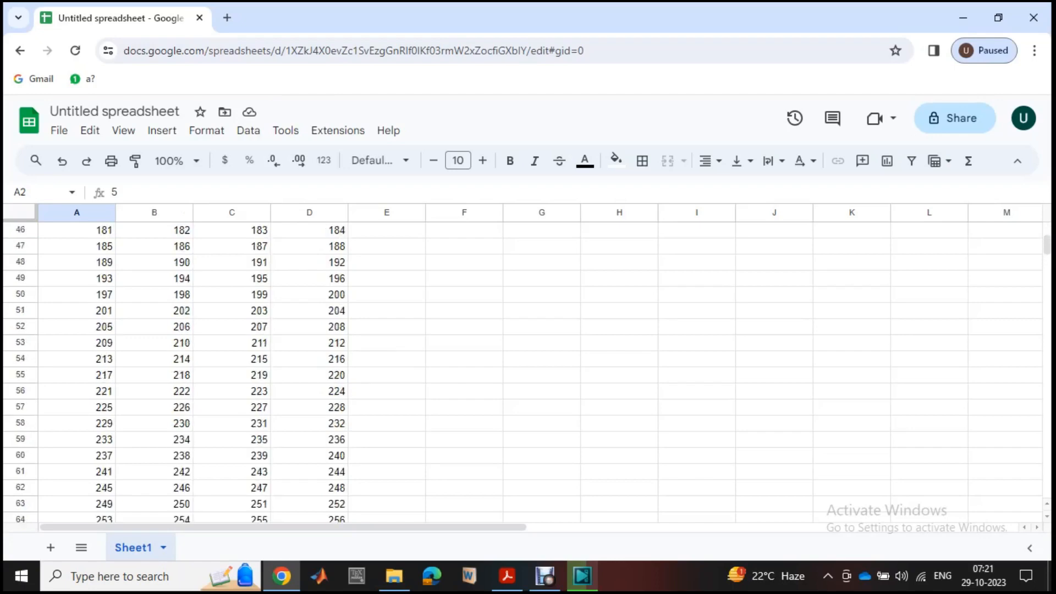
{"action": "scroll", "coordinate": [528, 369], "scroll_direction": "up", "scroll_amount": 4}
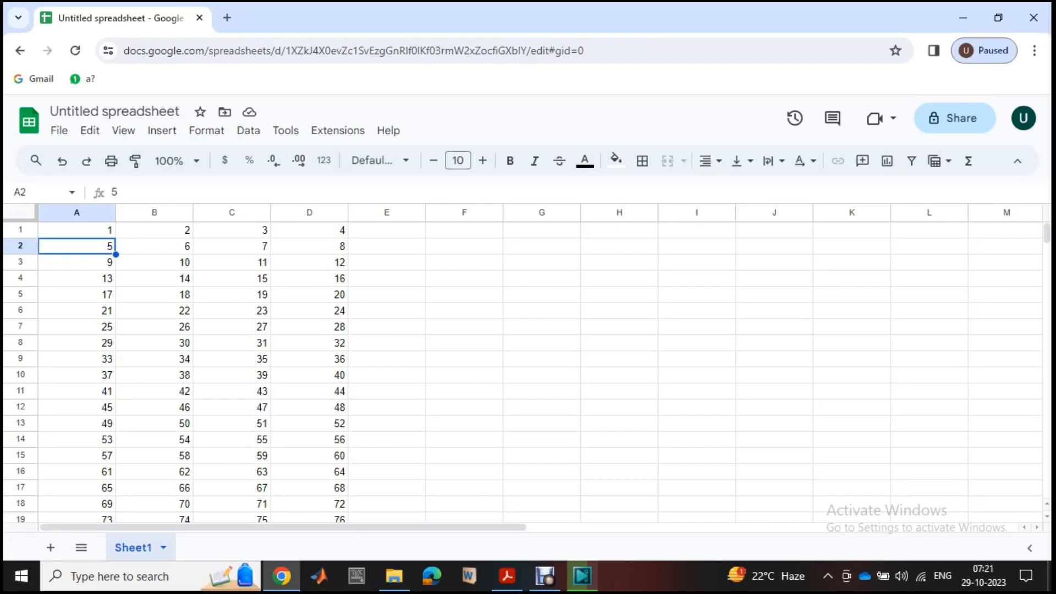
- Add a start argument of 0 and a step argument of 5 to A1, making it =sequence(100,4,0,5)
{"action": "left_click", "coordinate": [77, 230]}
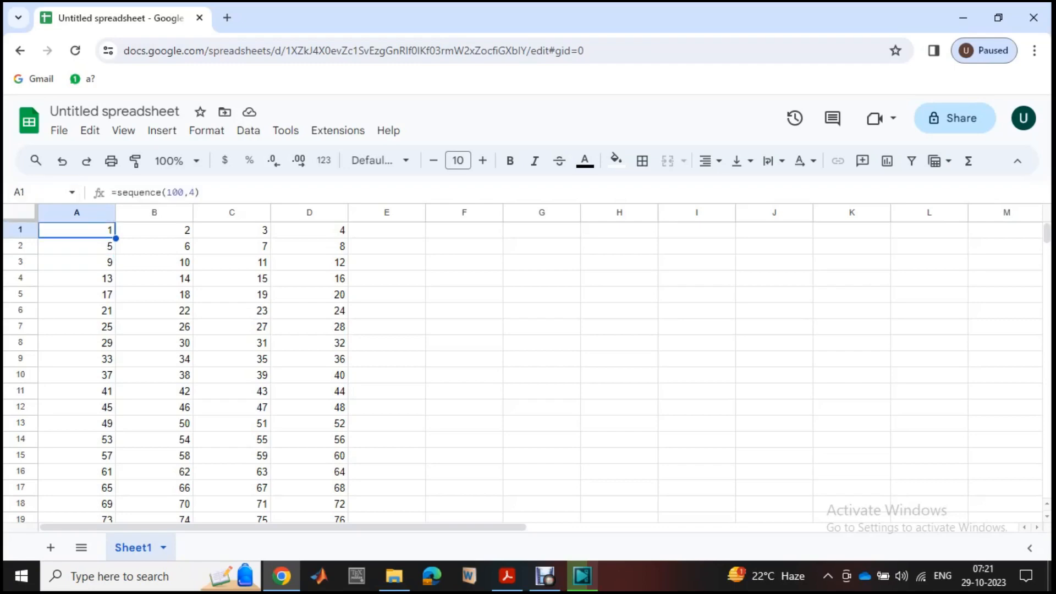
{"action": "key", "text": "F2"}
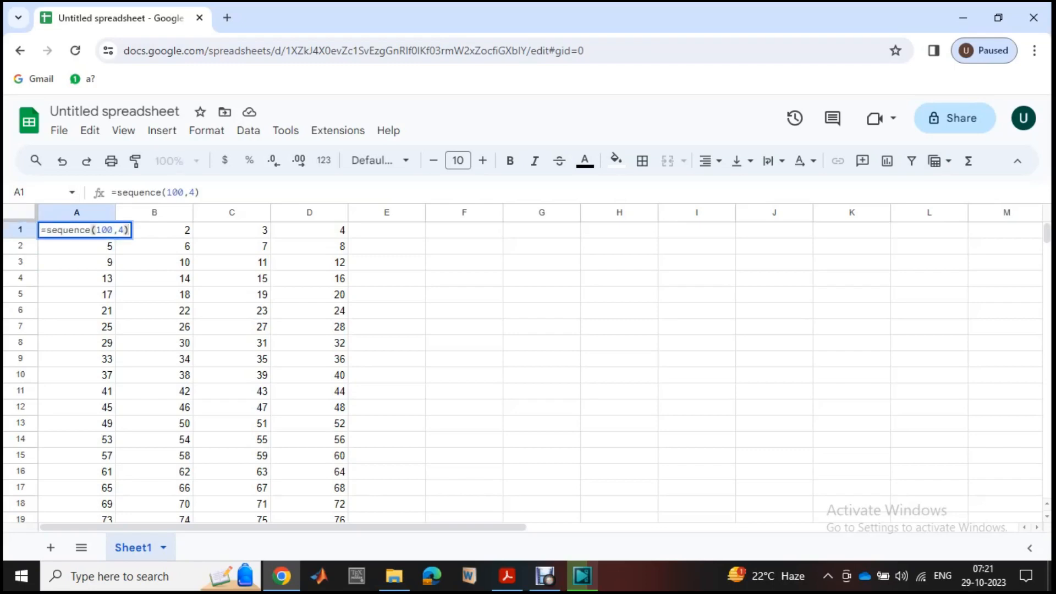
{"action": "key", "text": "Left"}
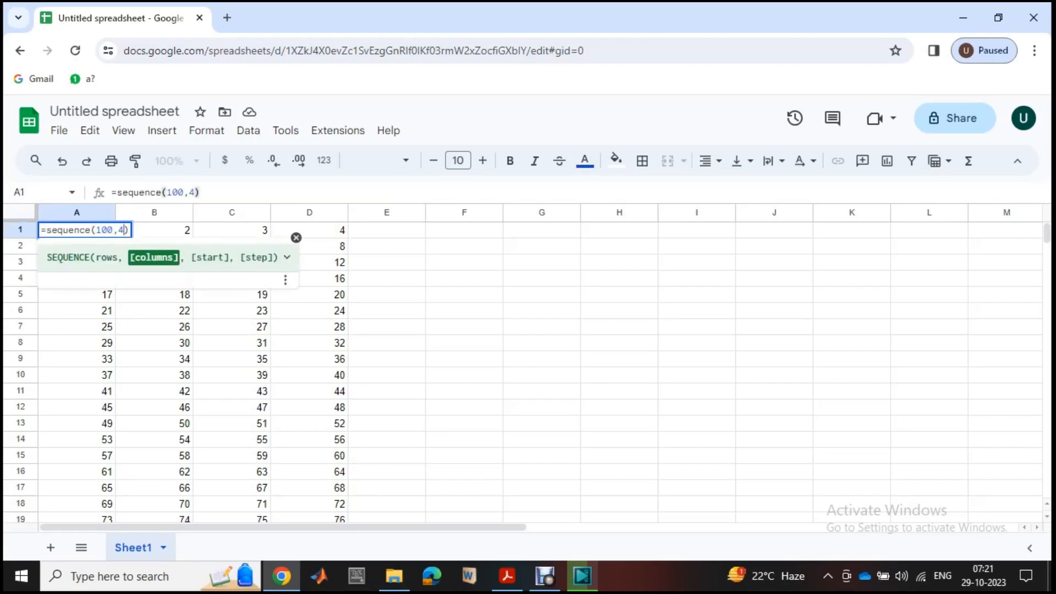
{"action": "type", "text": ","}
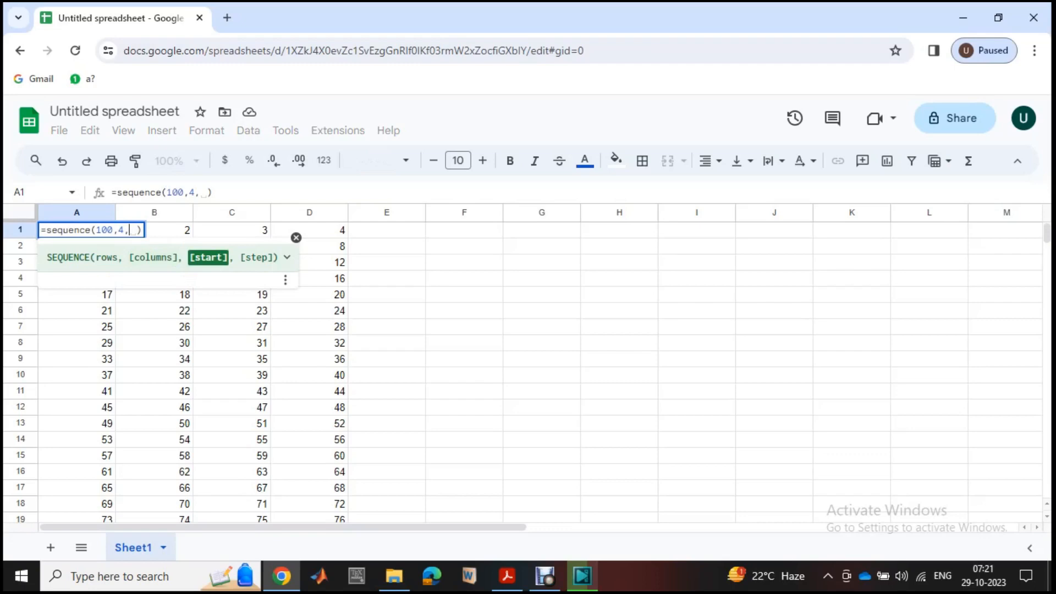
{"action": "type", "text": "0"}
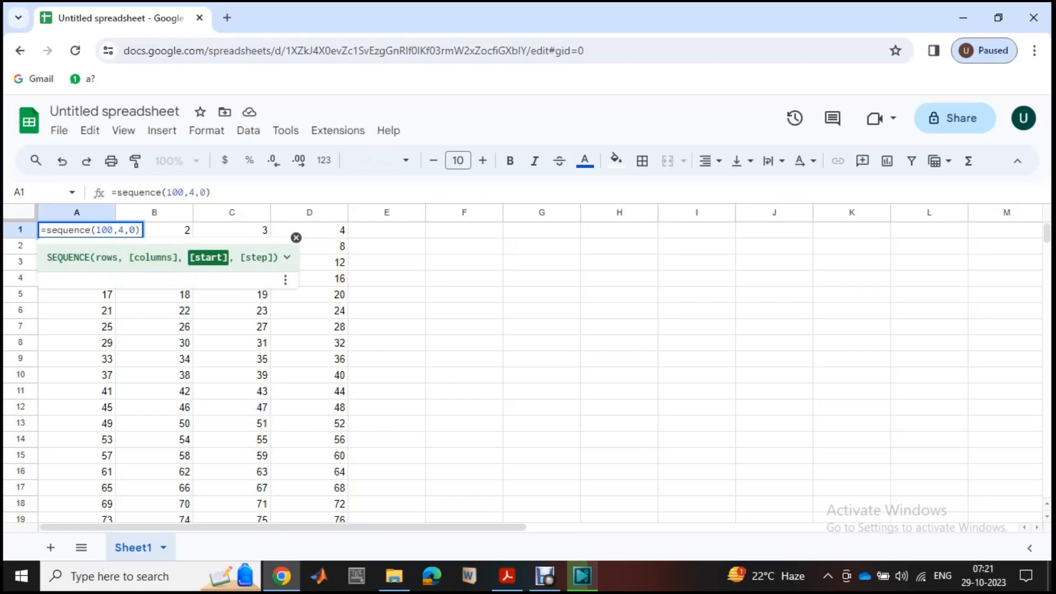
{"action": "type", "text": ","}
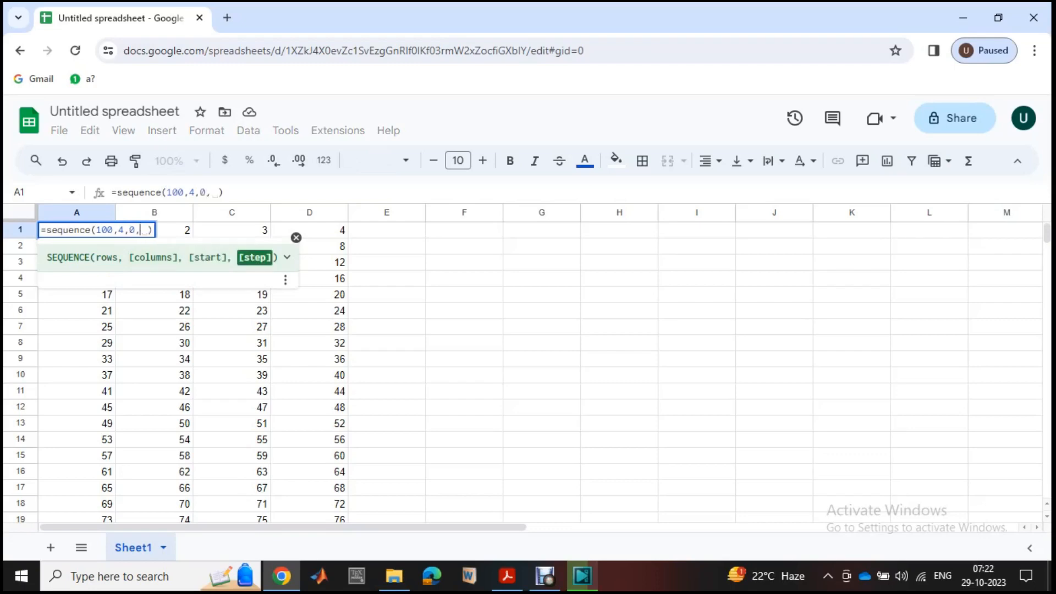
{"action": "type", "text": "5"}
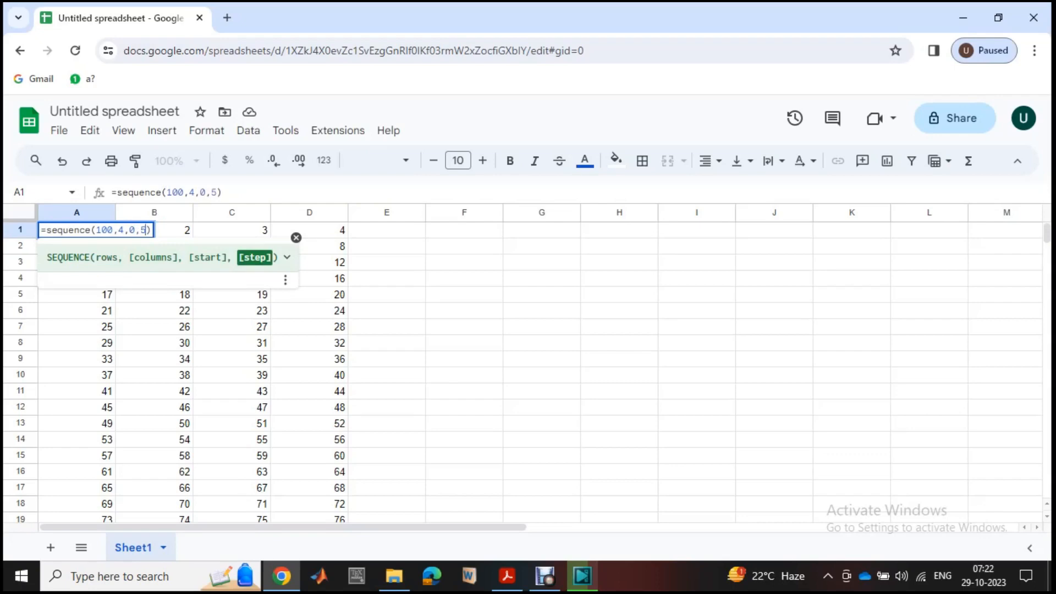
{"action": "left_click", "coordinate": [464, 278]}
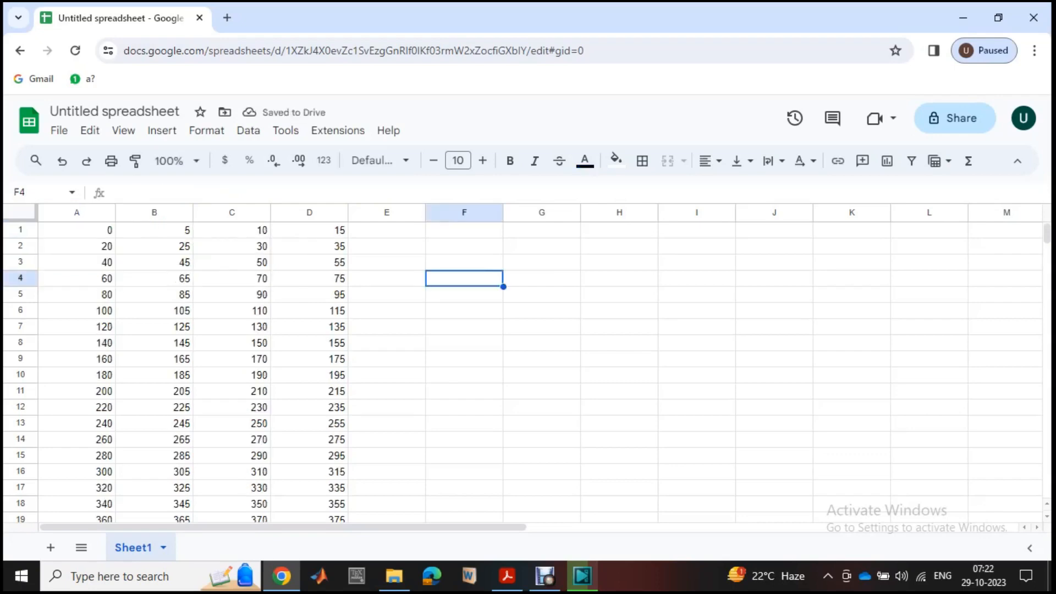
- Increase the columns argument of the A1 formula to 5, making it =sequence(100,5,0,5)
{"action": "scroll", "coordinate": [528, 374], "scroll_direction": "down", "scroll_amount": 20}
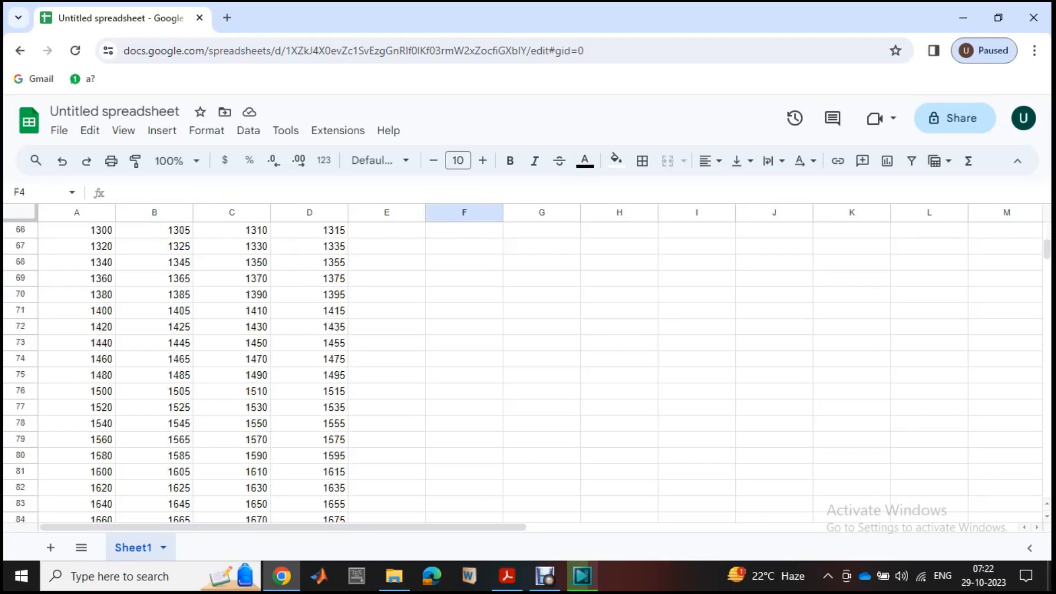
{"action": "scroll", "coordinate": [528, 374], "scroll_direction": "down", "scroll_amount": 10}
{"action": "scroll", "coordinate": [528, 374], "scroll_direction": "up", "scroll_amount": 6}
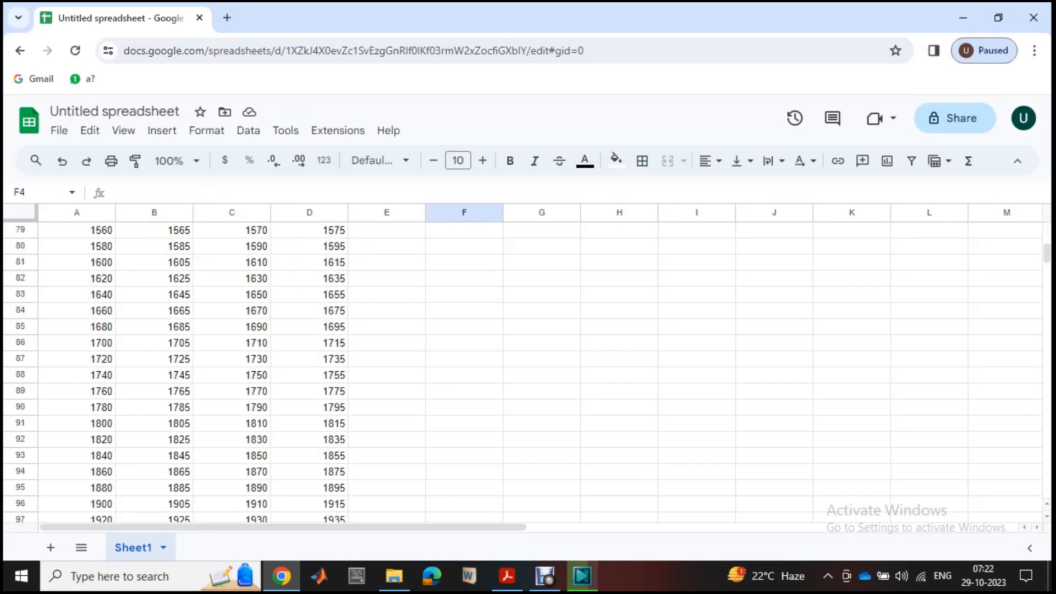
{"action": "scroll", "coordinate": [528, 374], "scroll_direction": "up", "scroll_amount": 20}
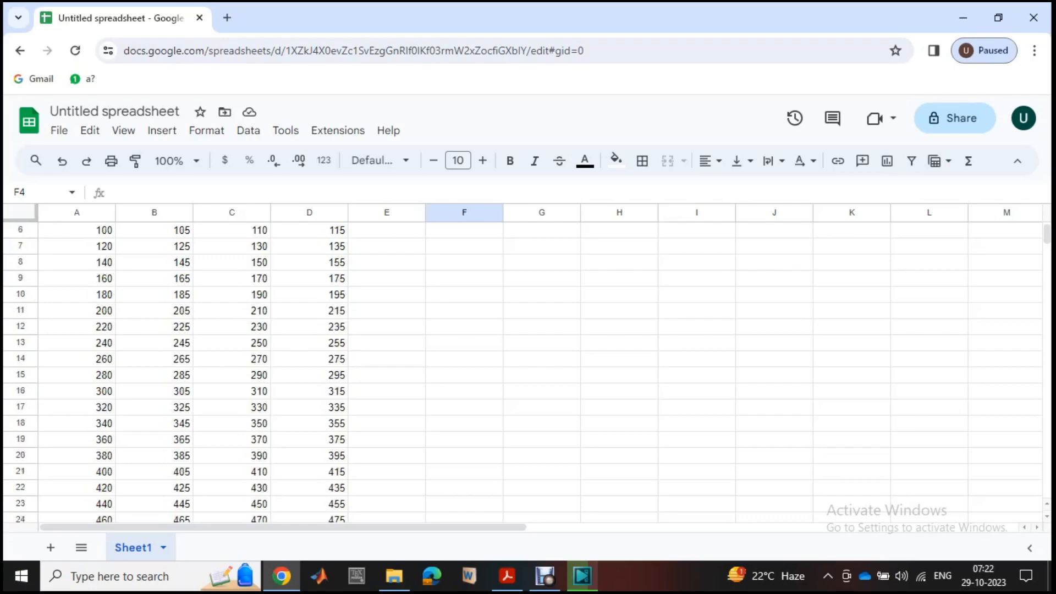
{"action": "scroll", "coordinate": [528, 374], "scroll_direction": "up", "scroll_amount": 2}
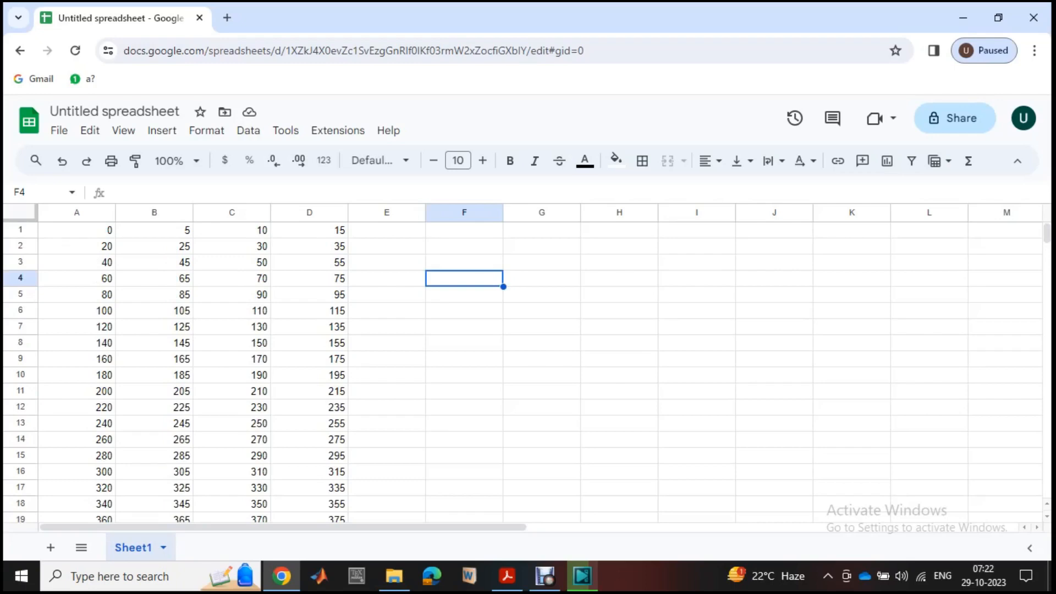
{"action": "double_click", "coordinate": [77, 230]}
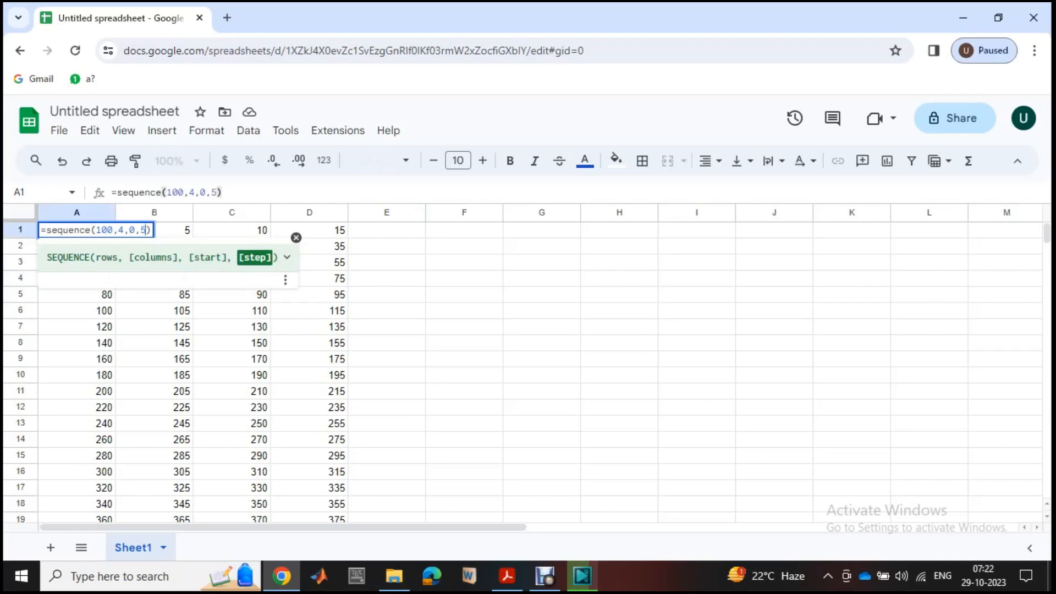
{"action": "left_click", "coordinate": [124, 230]}
{"action": "key", "text": "BackSpace"}
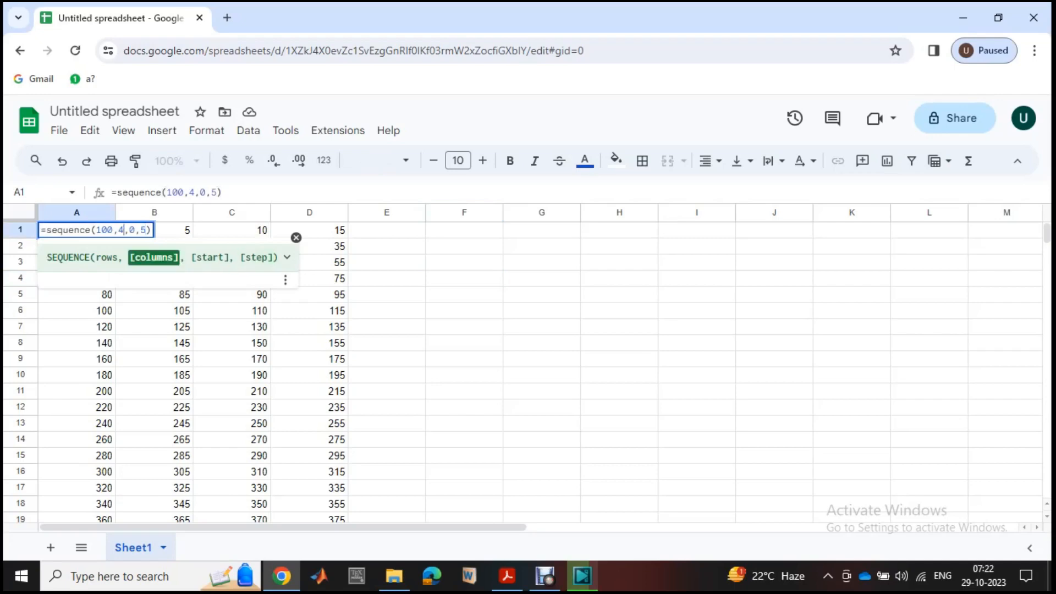
{"action": "type", "text": "5"}
{"action": "left_click", "coordinate": [387, 279]}
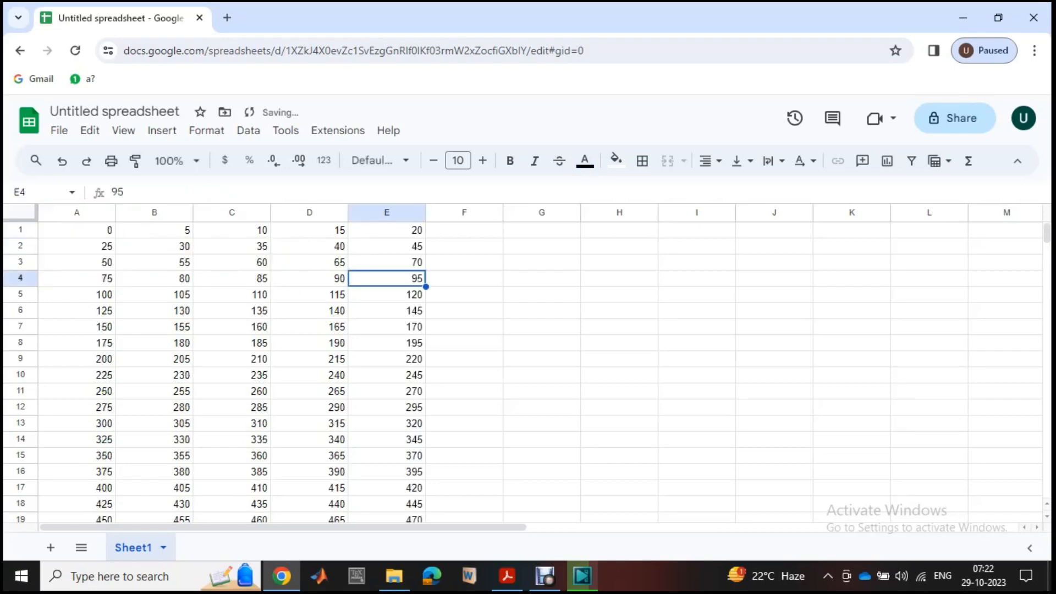